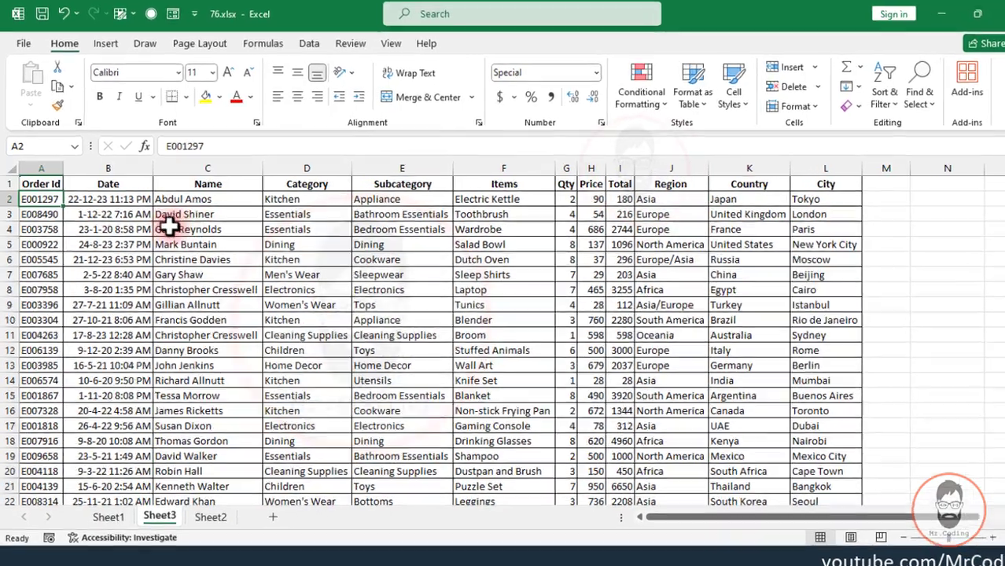
Create a PivotTable from the whole order data range Sheet3!$A$1:$L$352, placed on the existing worksheet at N4
{"action": "left_click", "coordinate": [130, 202]}
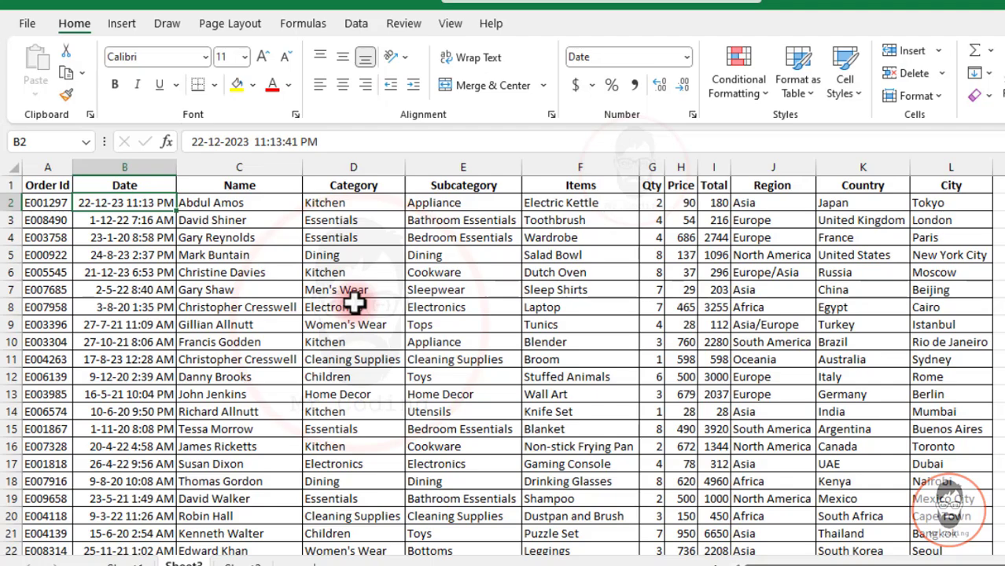
{"action": "key", "text": "ctrl+a"}
{"action": "left_click", "coordinate": [120, 24]}
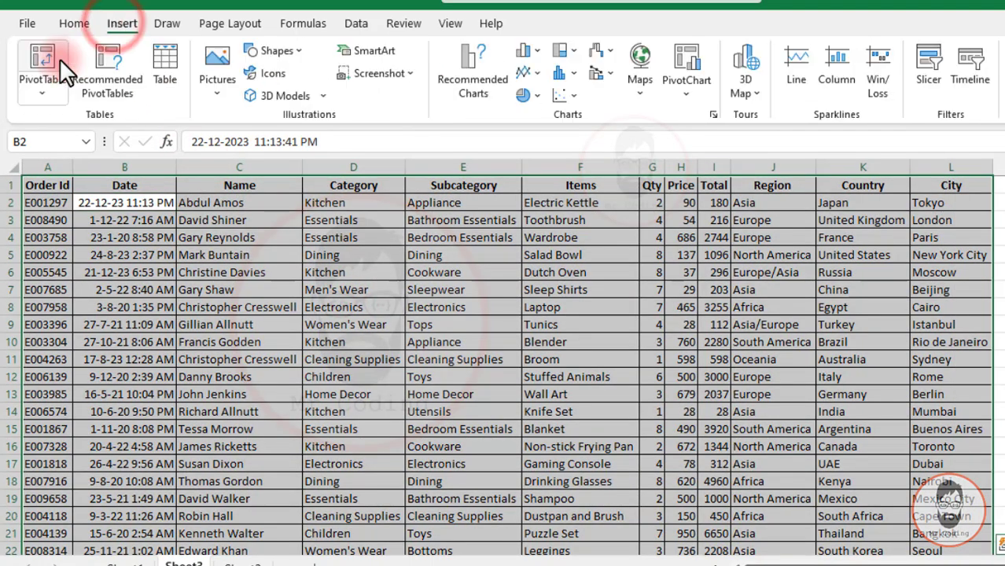
{"action": "left_click", "coordinate": [33, 58]}
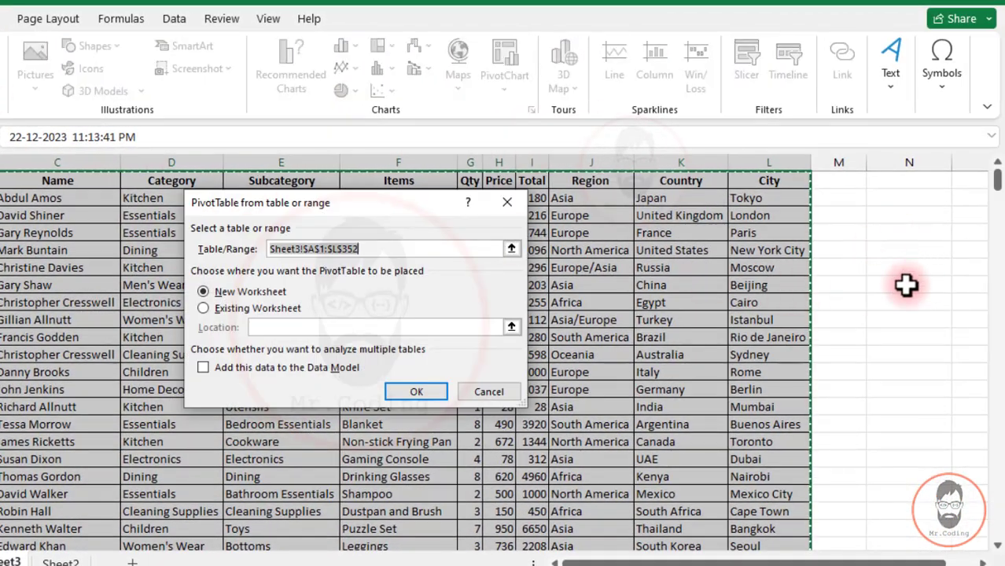
{"action": "left_click", "coordinate": [253, 307]}
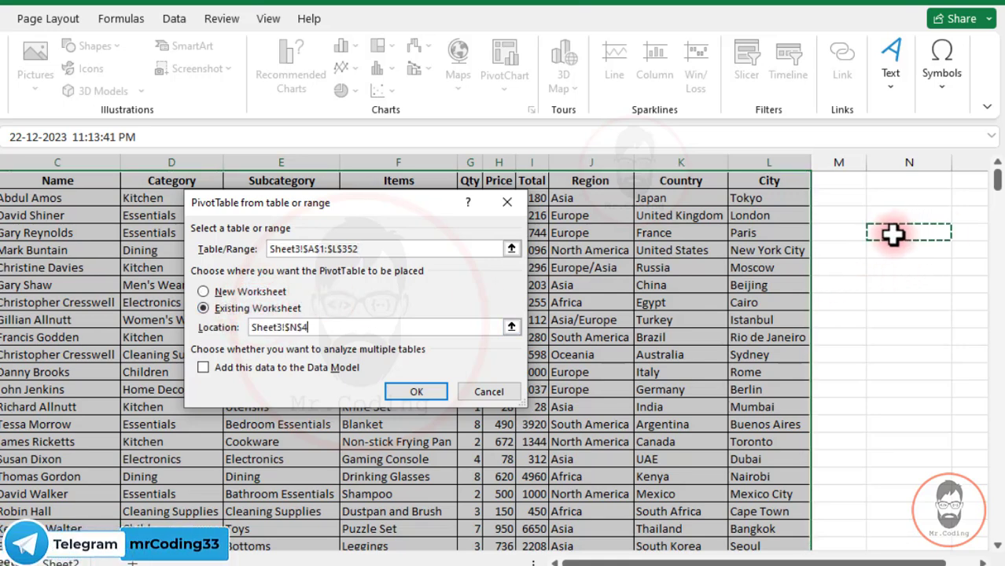
{"action": "left_click", "coordinate": [399, 390]}
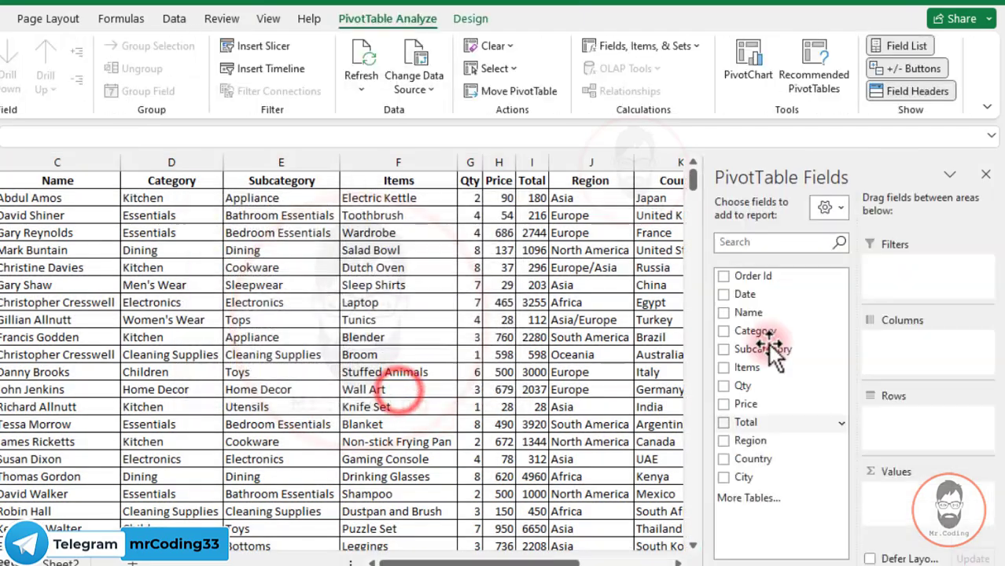
Add the Date field to the Rows area of the new PivotTable
{"action": "left_click_drag", "start_coordinate": [548, 561], "coordinate": [650, 565]}
{"action": "left_click_drag", "start_coordinate": [753, 562], "coordinate": [612, 560]}
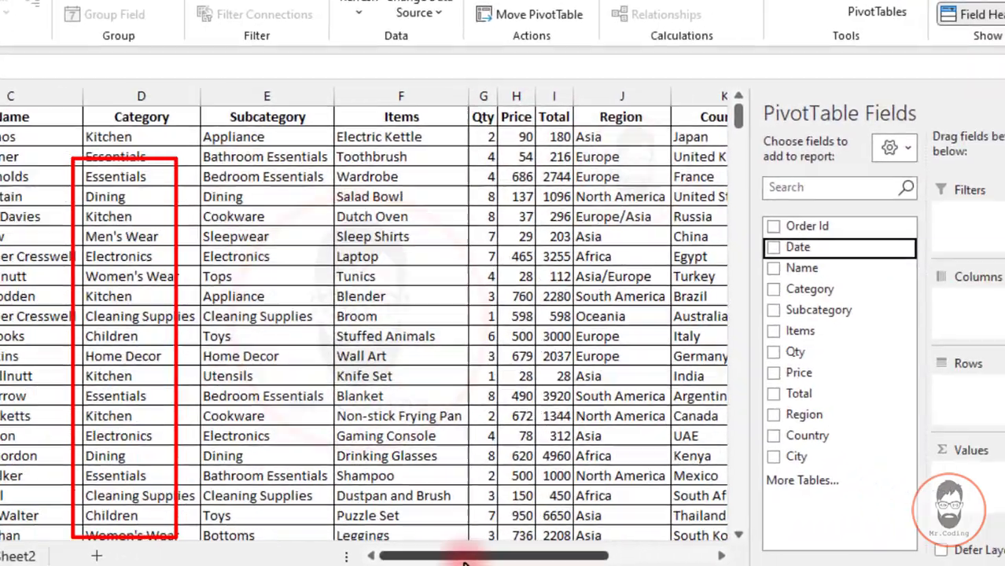
{"action": "left_click_drag", "start_coordinate": [638, 555], "coordinate": [731, 556]}
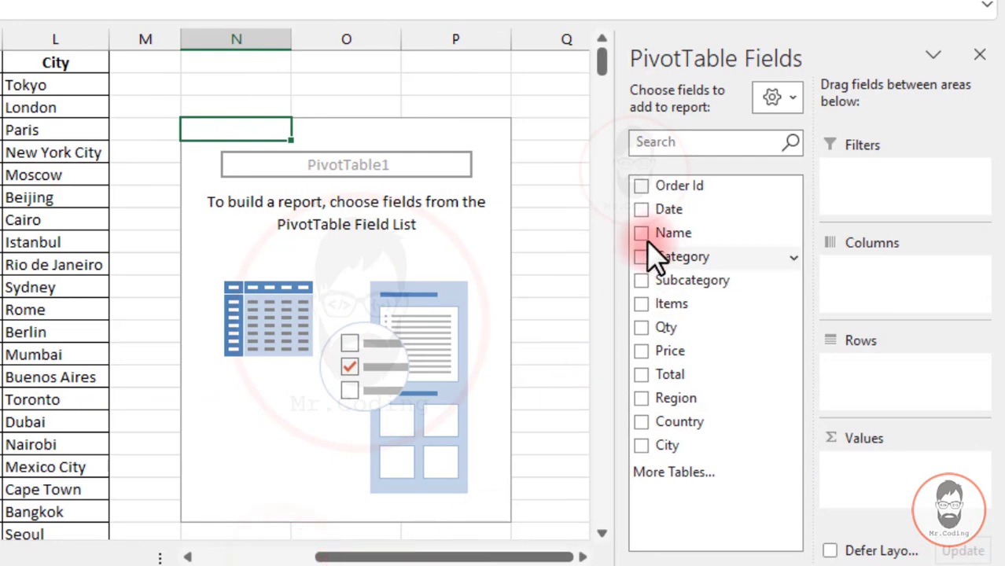
{"action": "left_click_drag", "start_coordinate": [663, 212], "coordinate": [897, 397]}
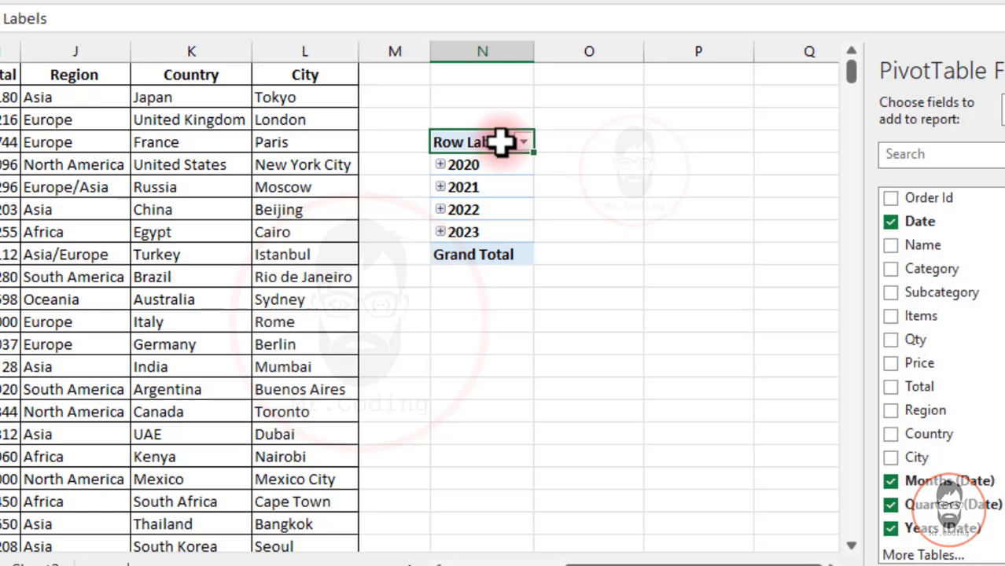
Ungroup the PivotTable's date row labels into individual dates and add Qty to the Values area as a sum
{"action": "key", "text": "Down"}
{"action": "key", "text": "Down"}
{"action": "key", "text": "Down"}
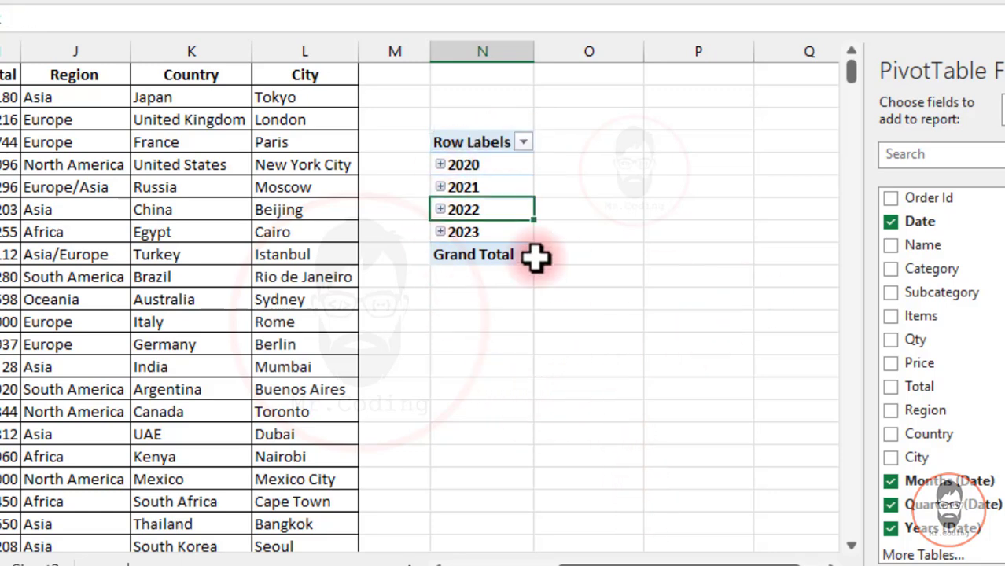
{"action": "key", "text": "alt+shift+Left"}
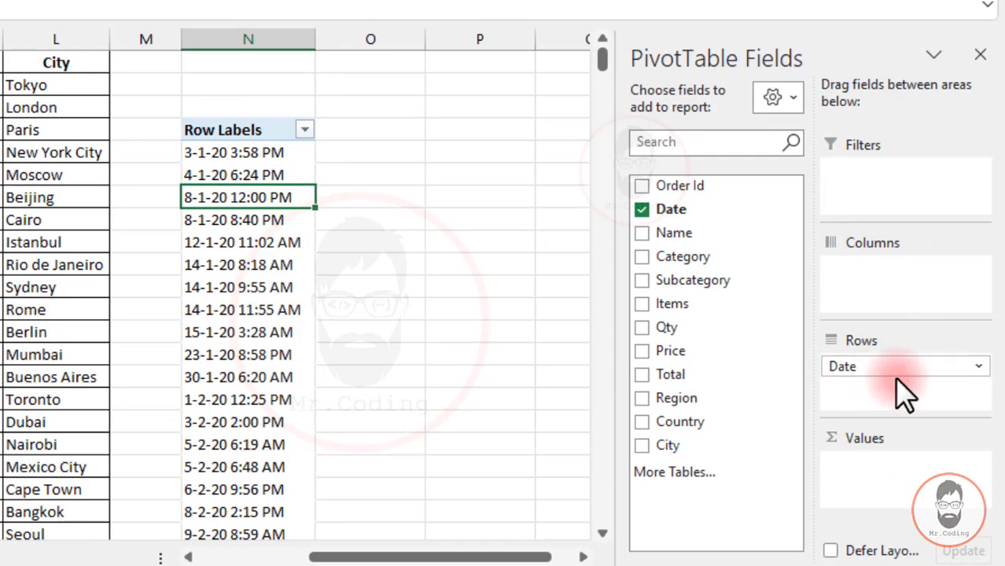
{"action": "left_click_drag", "start_coordinate": [894, 377], "coordinate": [865, 468]}
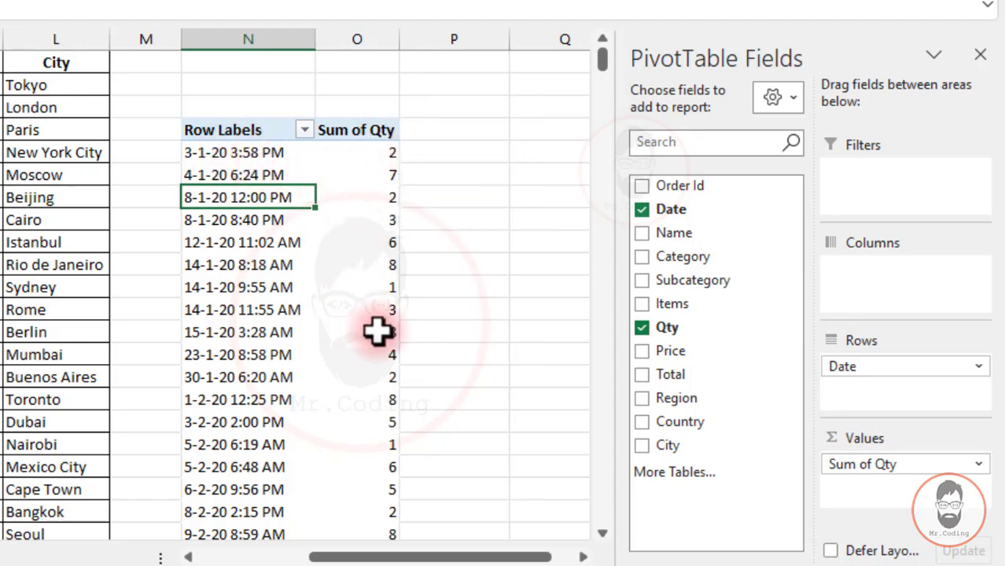
{"action": "mouse_move", "coordinate": [601, 56]}
{"action": "left_mouse_down"}
{"action": "mouse_move", "coordinate": [606, 206]}
{"action": "mouse_move", "coordinate": [602, 47]}
{"action": "left_mouse_up"}
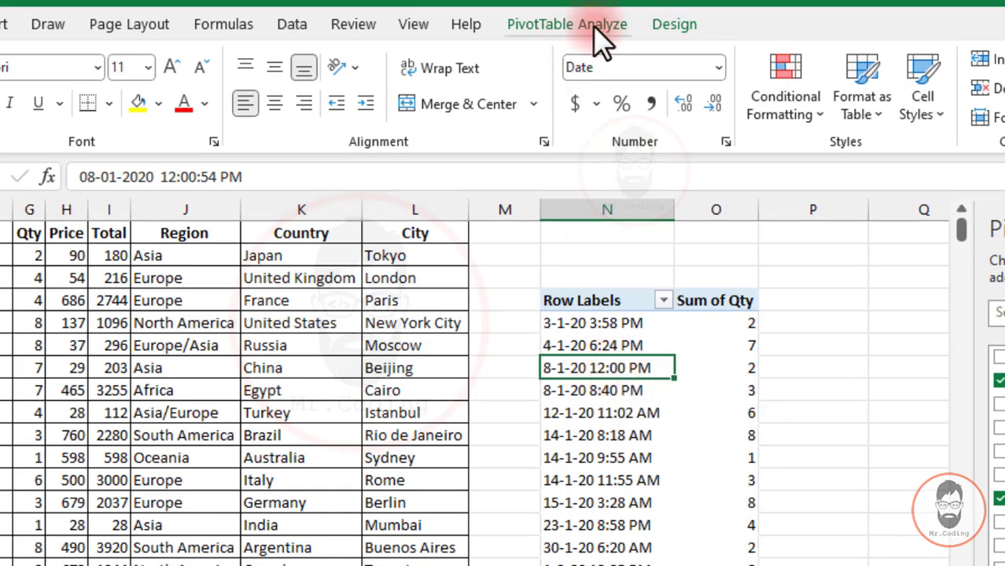
{"action": "left_click", "coordinate": [598, 26]}
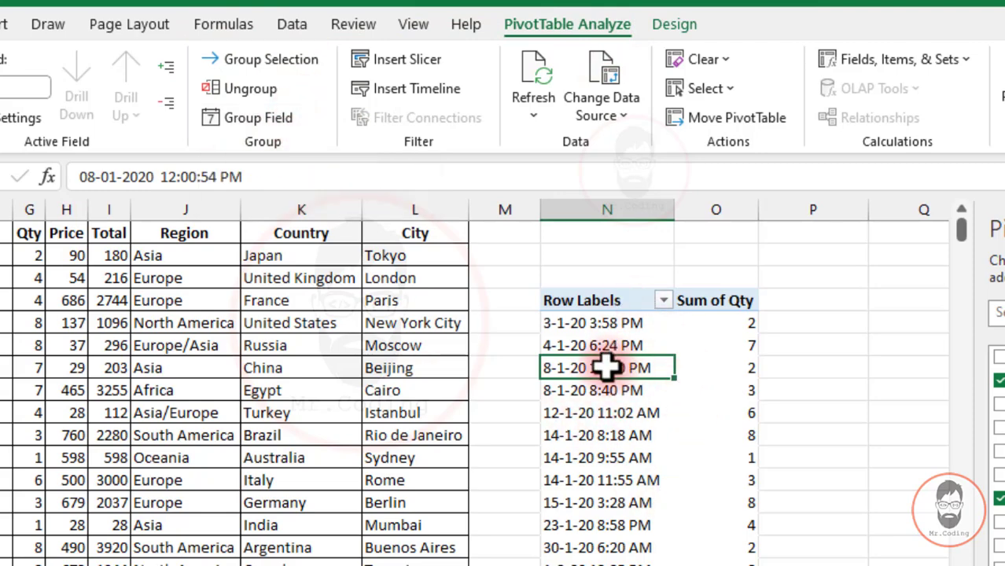
{"action": "left_click", "coordinate": [285, 60]}
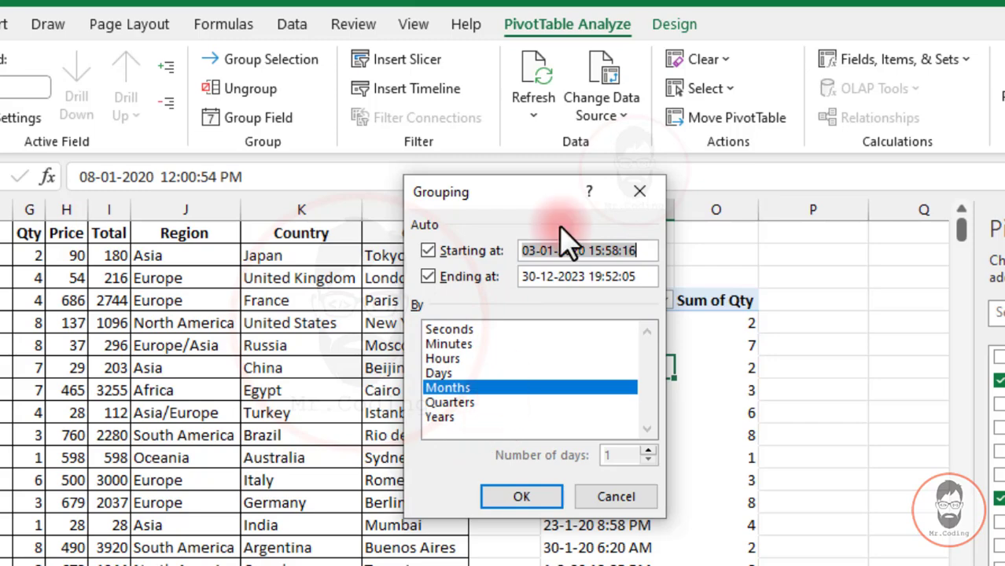
{"action": "left_click", "coordinate": [640, 194]}
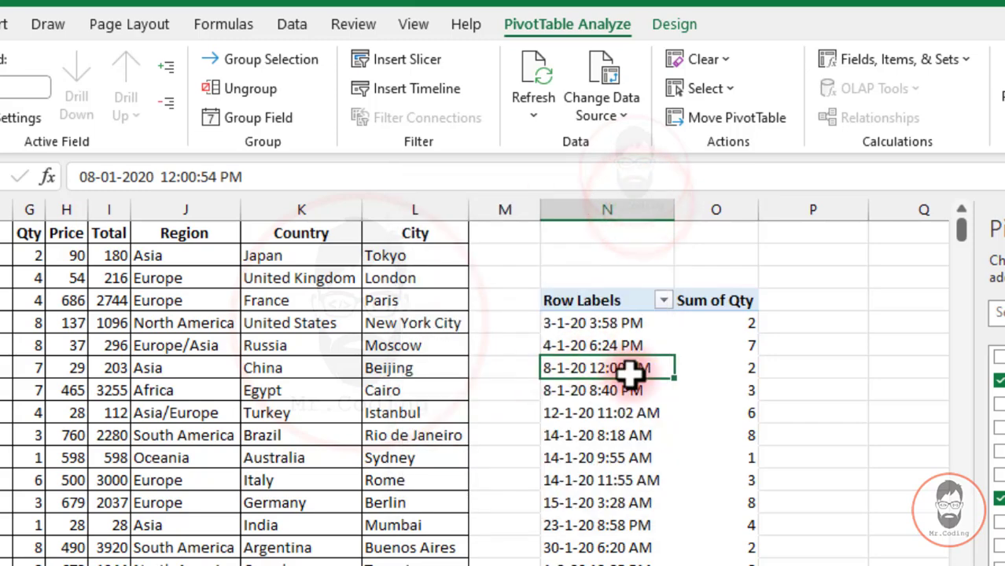
{"action": "left_click", "coordinate": [271, 59]}
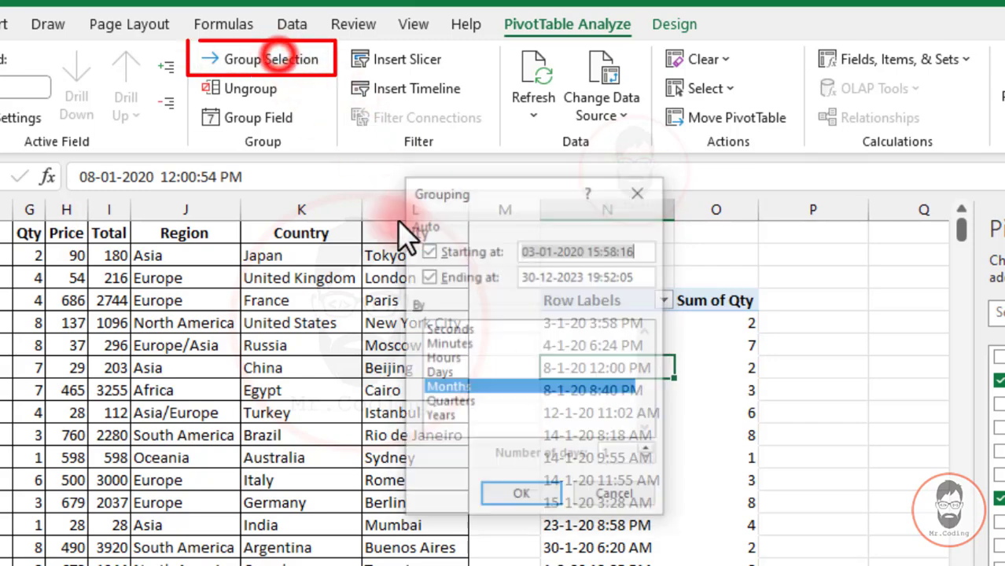
{"action": "left_click", "coordinate": [639, 193]}
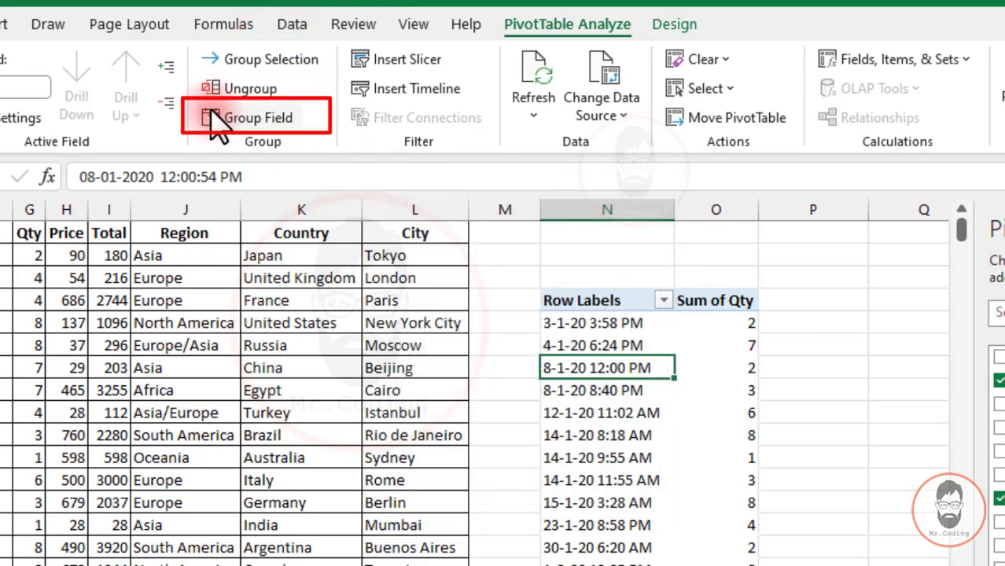
{"action": "left_click", "coordinate": [251, 118]}
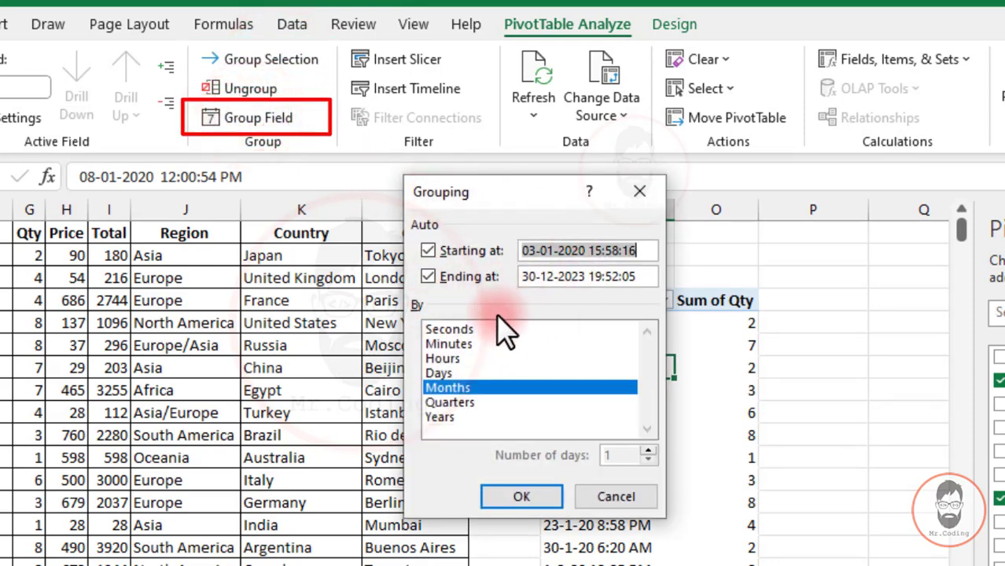
{"action": "left_click", "coordinate": [640, 191]}
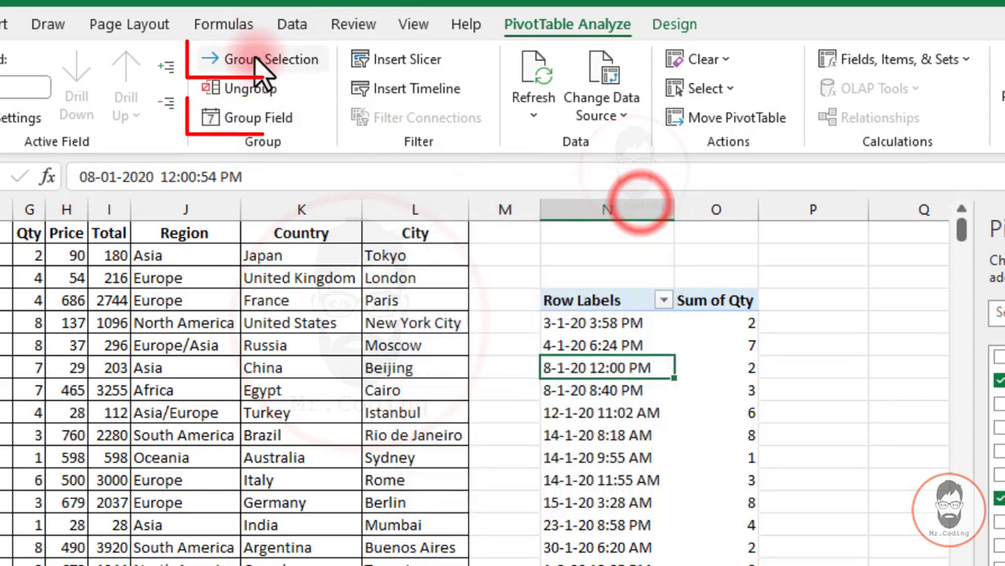
{"action": "left_click", "coordinate": [243, 125]}
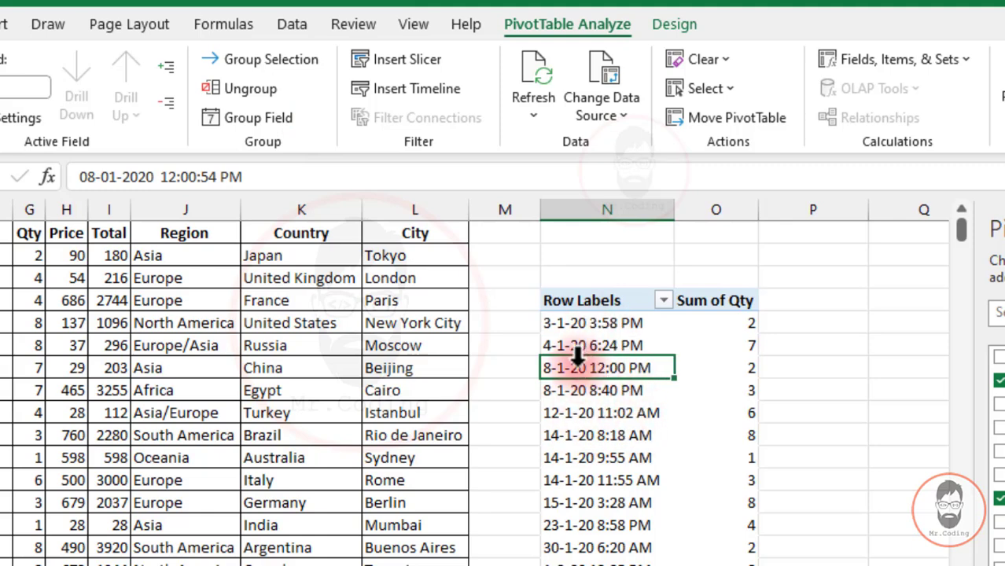
Group the PivotTable's date row labels by Years only, leaving Months out of the grouping
{"action": "left_click", "coordinate": [243, 119]}
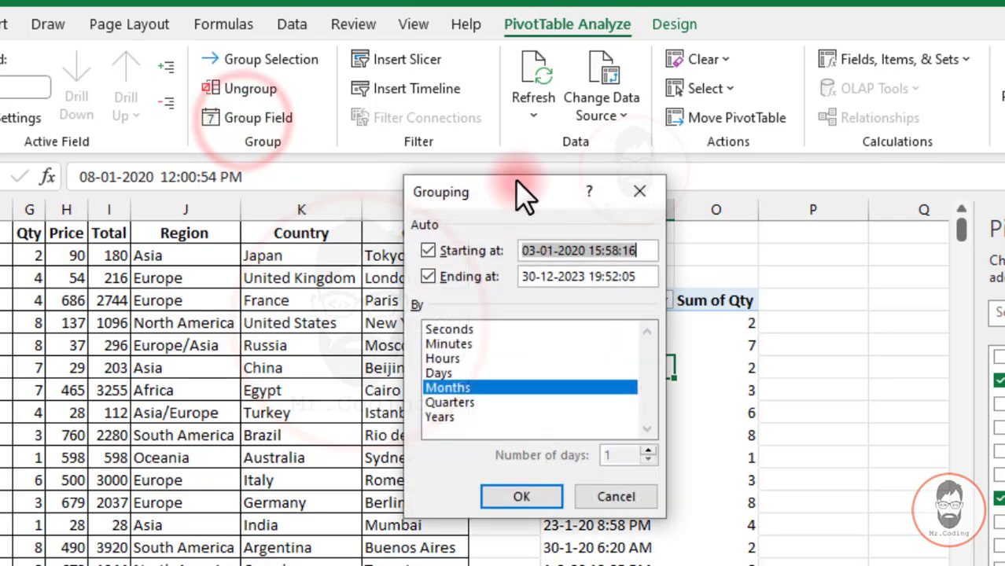
{"action": "left_click_drag", "start_coordinate": [516, 180], "coordinate": [371, 168]}
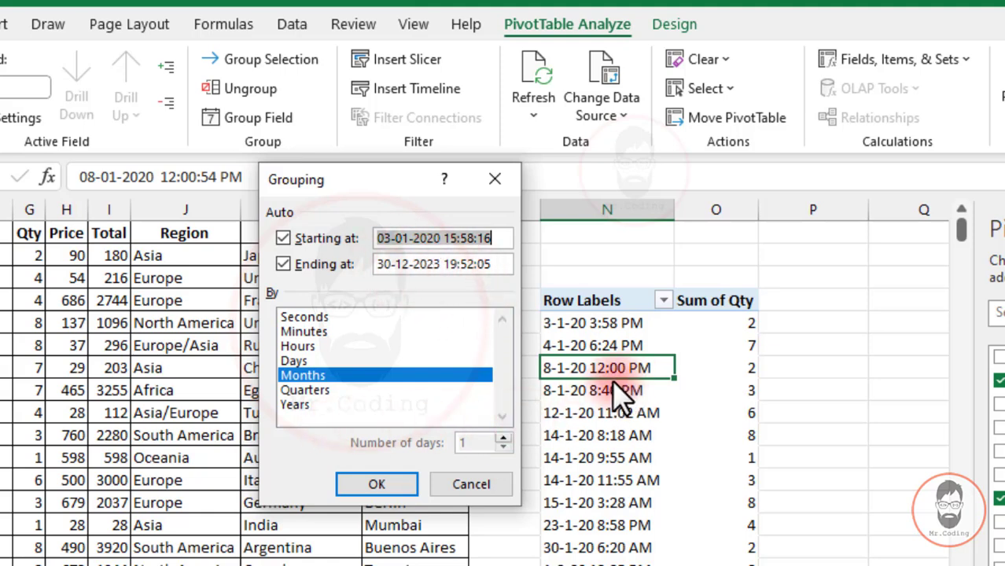
{"action": "left_click", "coordinate": [306, 407]}
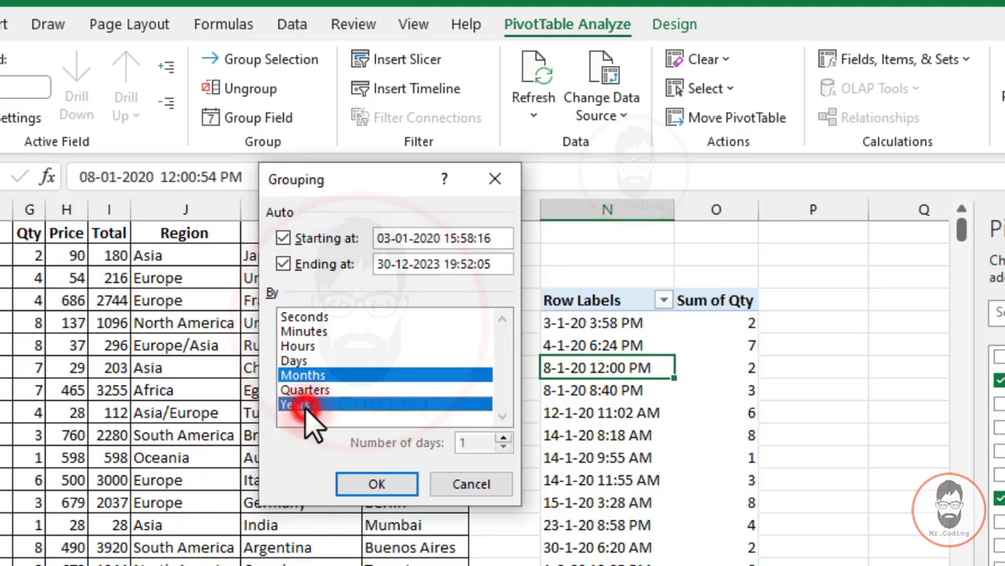
{"action": "left_click", "coordinate": [352, 375]}
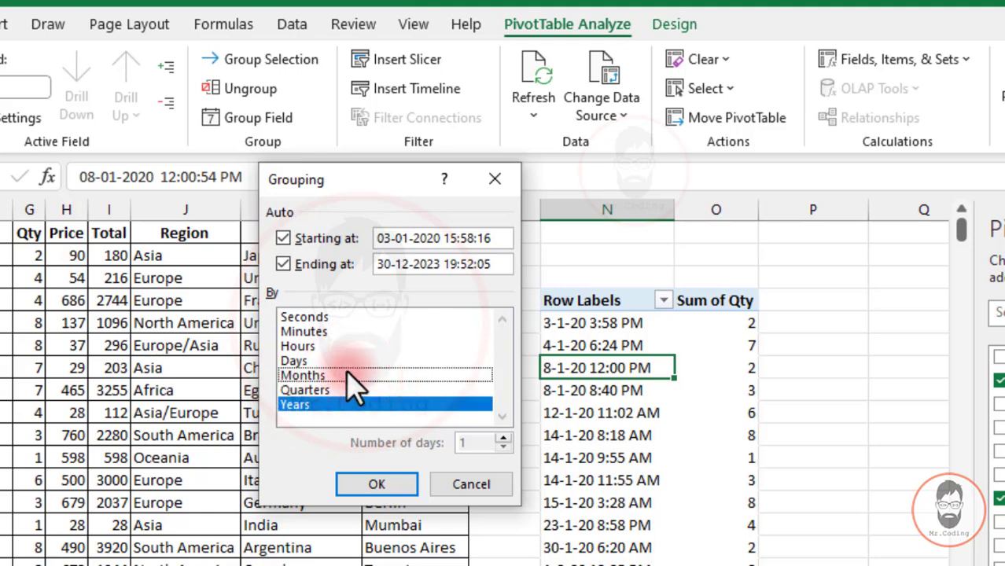
{"action": "left_click", "coordinate": [379, 483]}
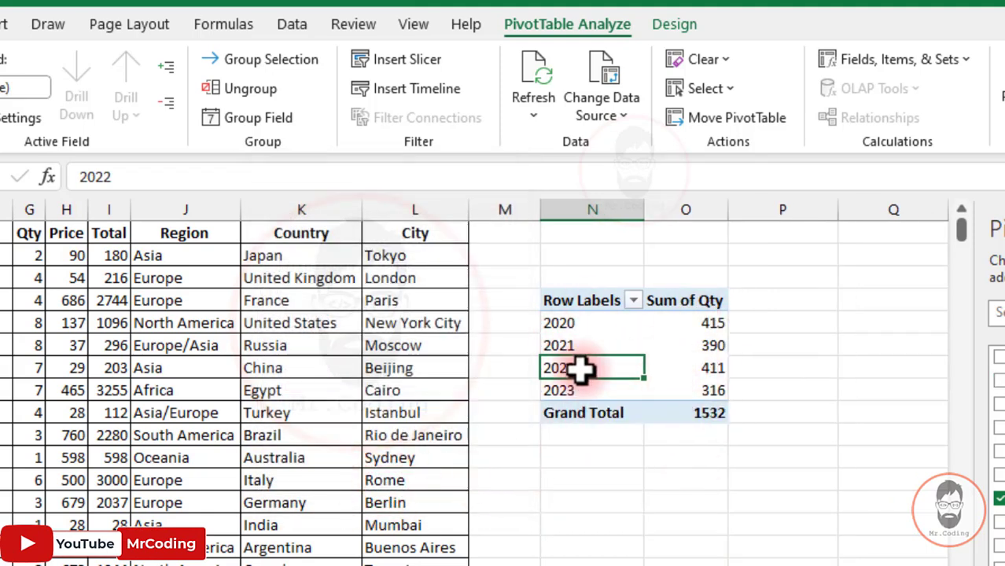
{"action": "left_click", "coordinate": [560, 322]}
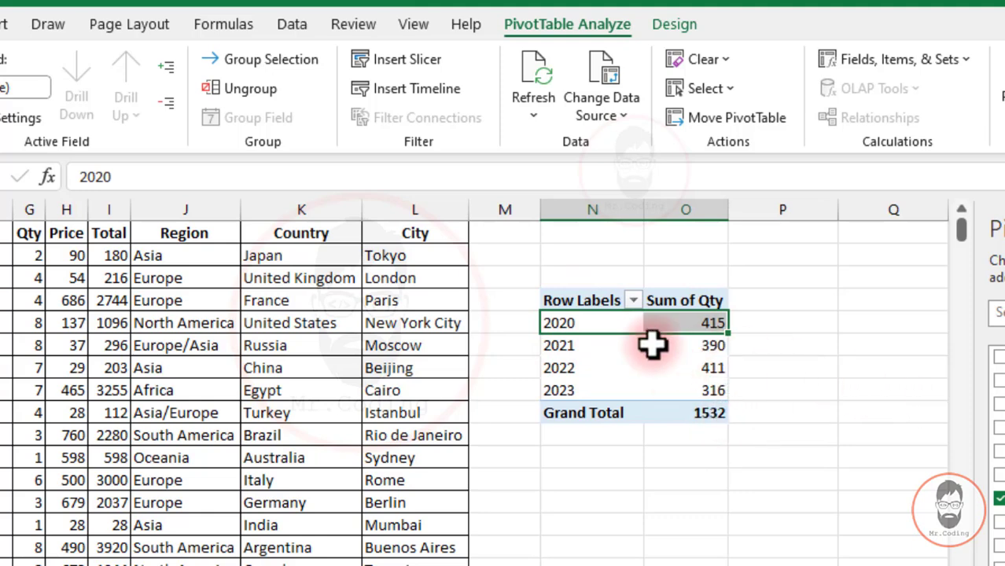
{"action": "left_click", "coordinate": [602, 323]}
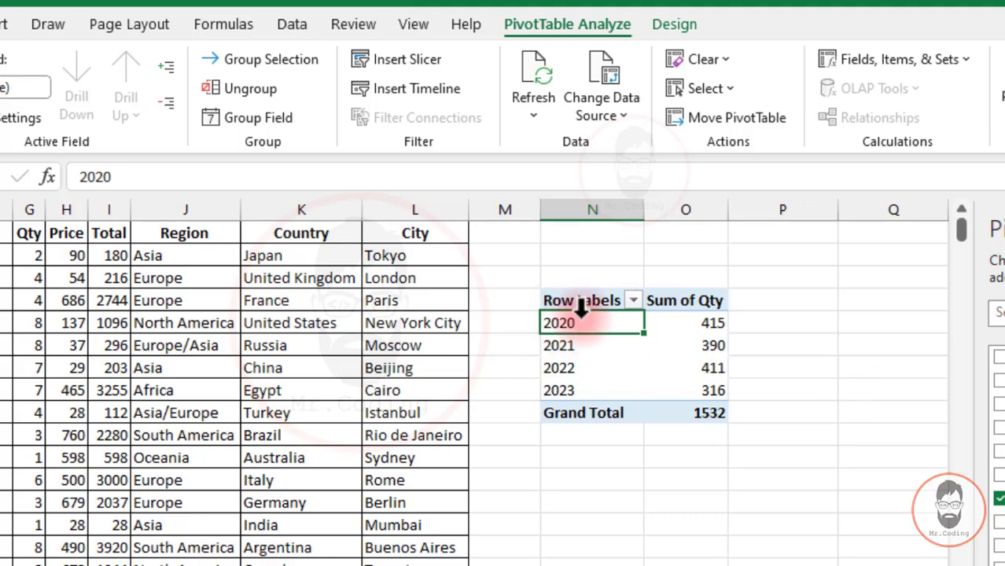
{"action": "left_click", "coordinate": [604, 346]}
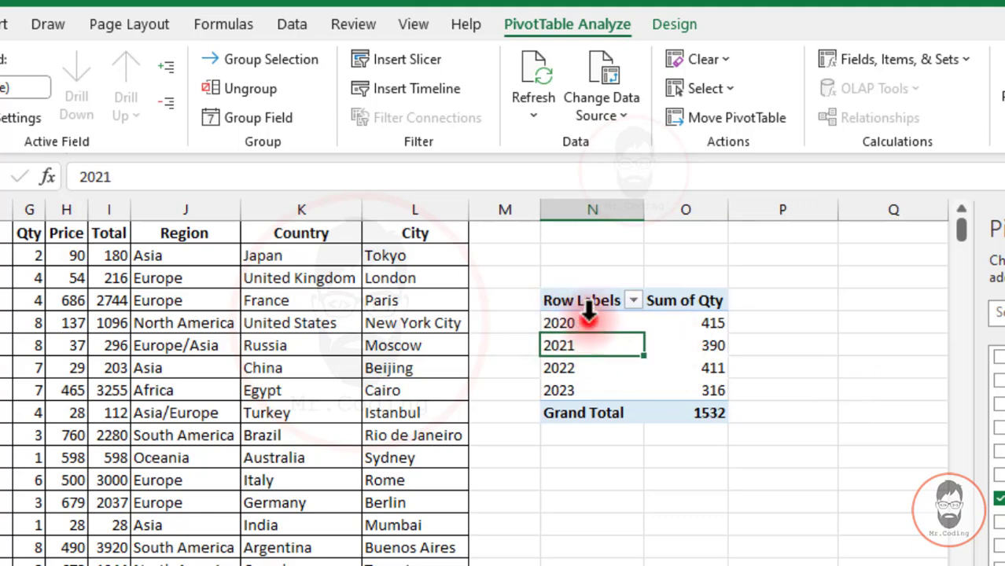
{"action": "left_click", "coordinate": [590, 312]}
{"action": "left_click", "coordinate": [557, 340]}
Regroup the PivotTable's date row labels by both Months and Years
{"action": "left_click", "coordinate": [597, 327]}
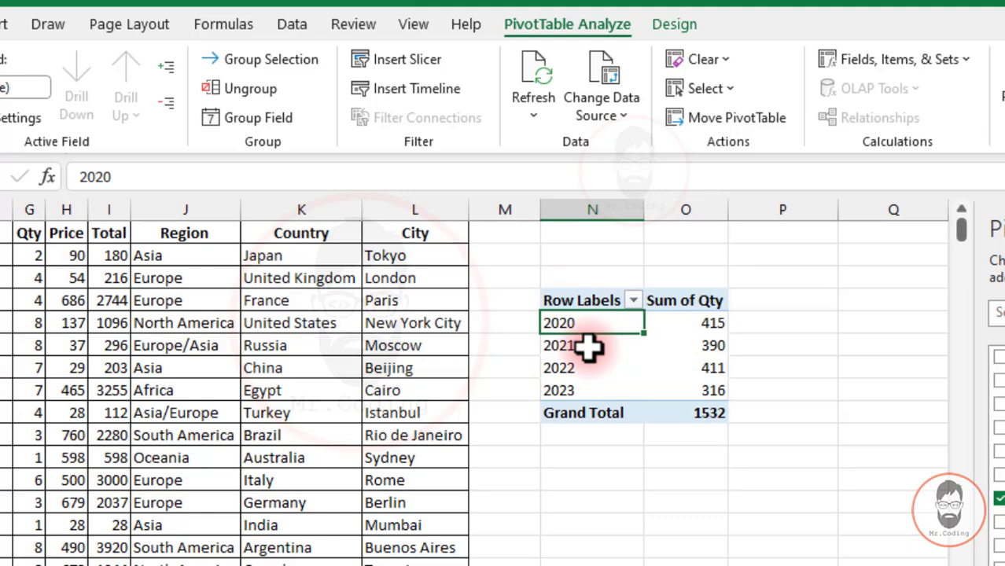
{"action": "left_click", "coordinate": [277, 124]}
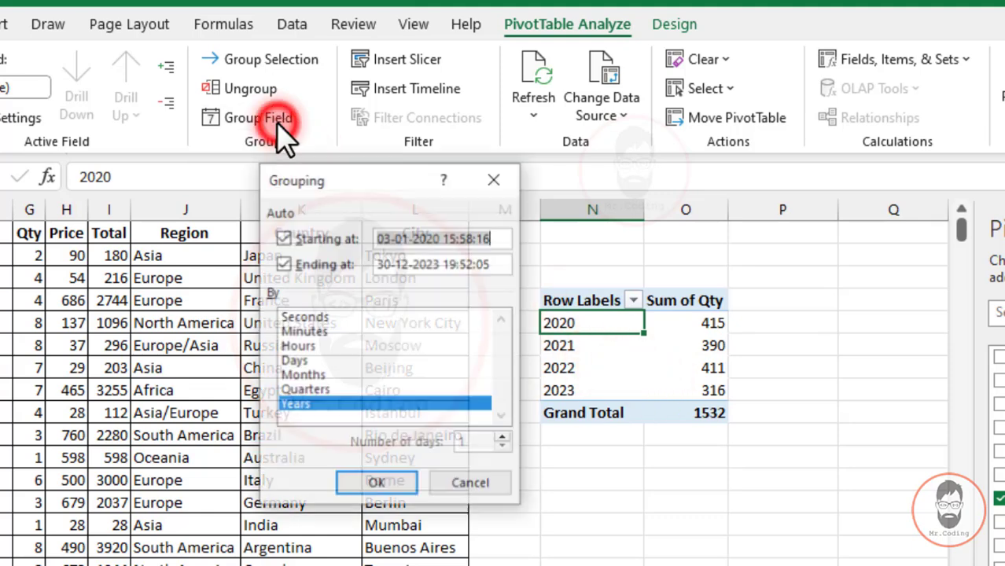
{"action": "left_click", "coordinate": [320, 377]}
{"action": "left_click", "coordinate": [378, 485]}
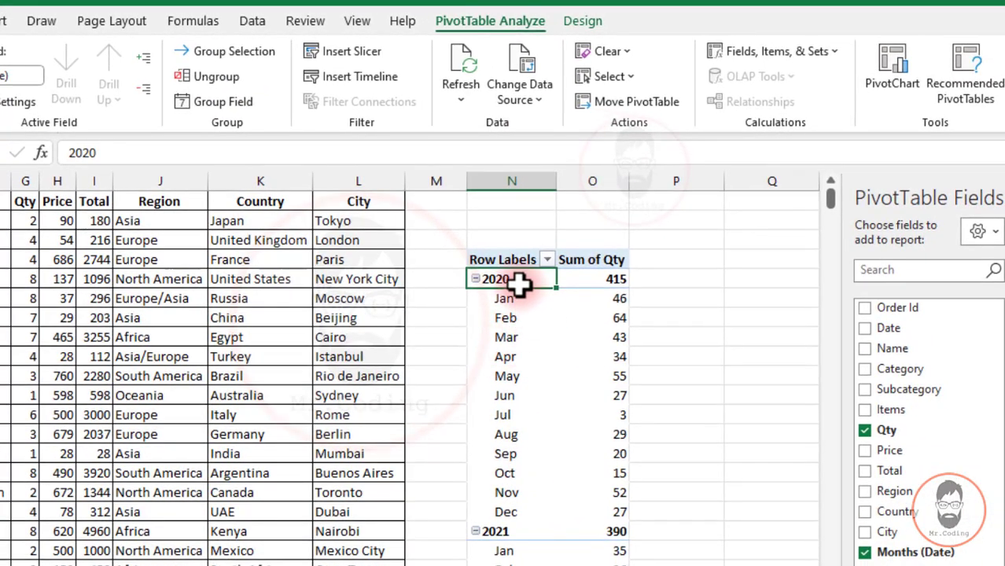
Collapse all year groups in the PivotTable and expand only 2022 to its months
{"action": "left_click", "coordinate": [505, 279]}
{"action": "left_click", "coordinate": [144, 89]}
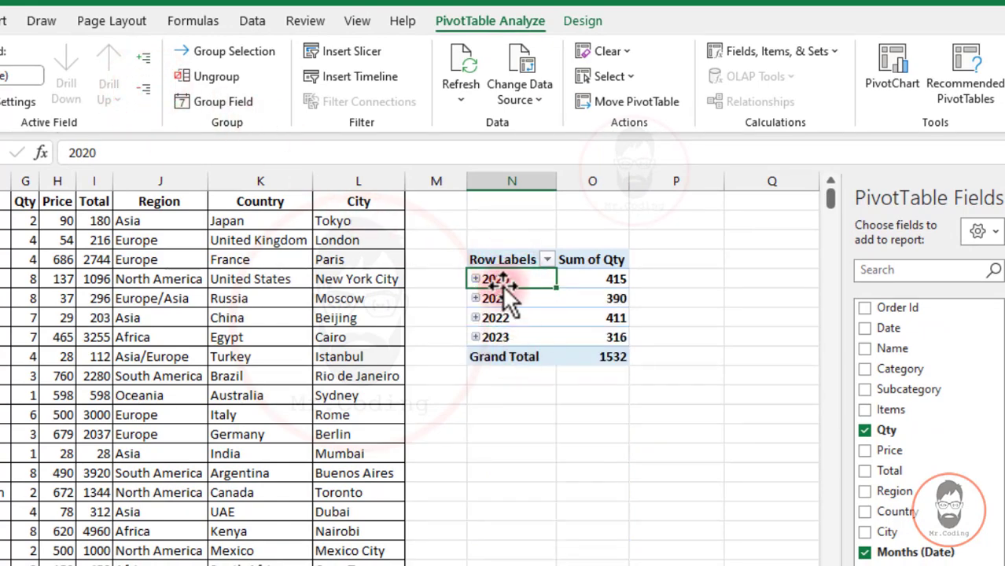
{"action": "scroll", "coordinate": [512, 295], "scroll_direction": "down", "scroll_amount": 1}
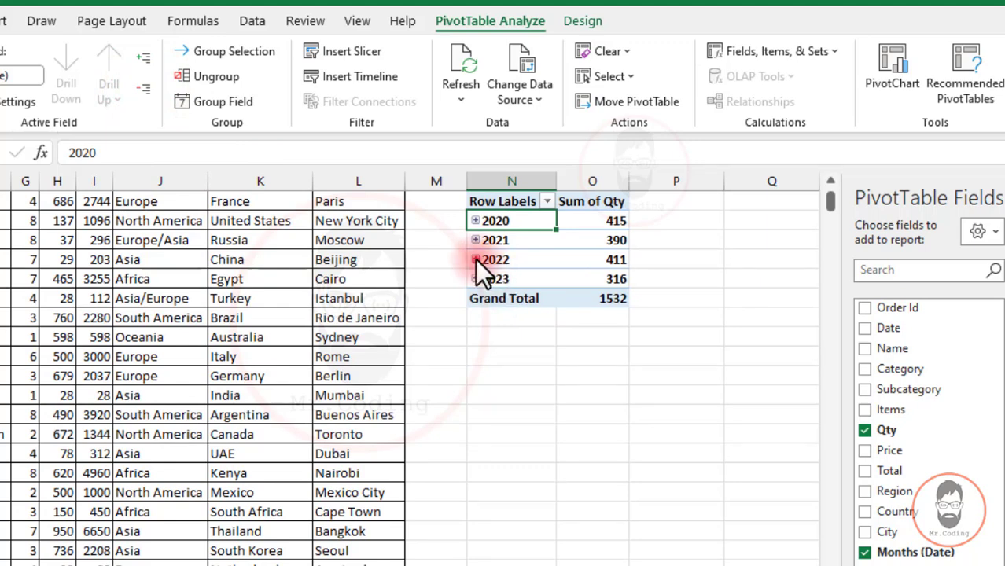
{"action": "left_click", "coordinate": [475, 260]}
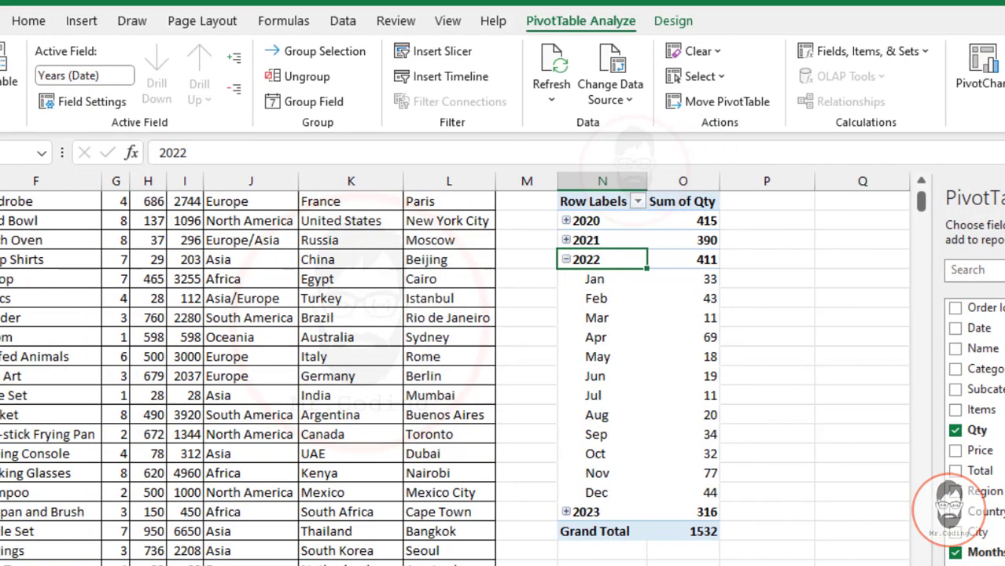
{"action": "scroll", "coordinate": [633, 558], "scroll_direction": "left", "scroll_amount": 3}
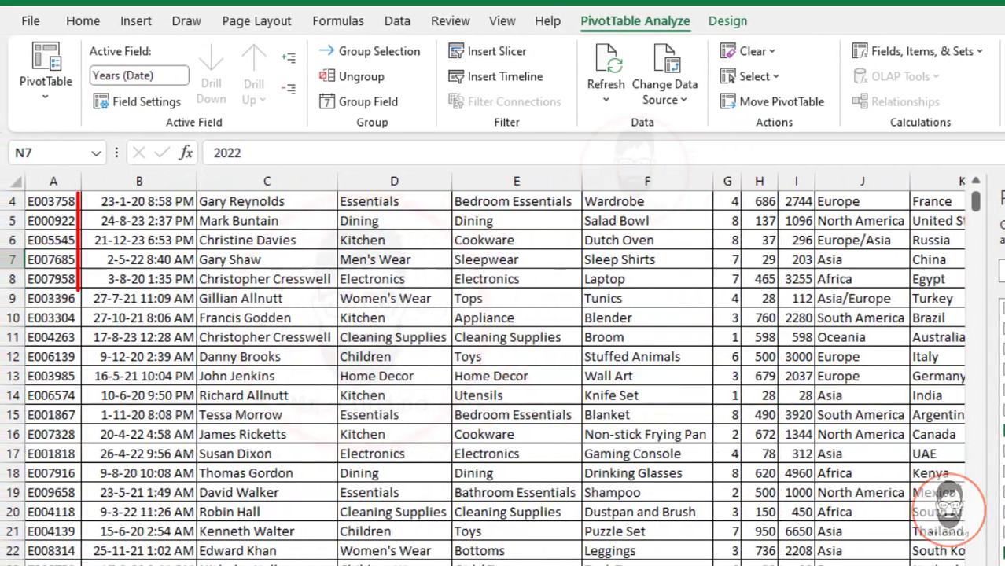
Expand the PivotTable's 2020 year group to list its months
{"action": "scroll", "coordinate": [494, 369], "scroll_direction": "right", "scroll_amount": 3}
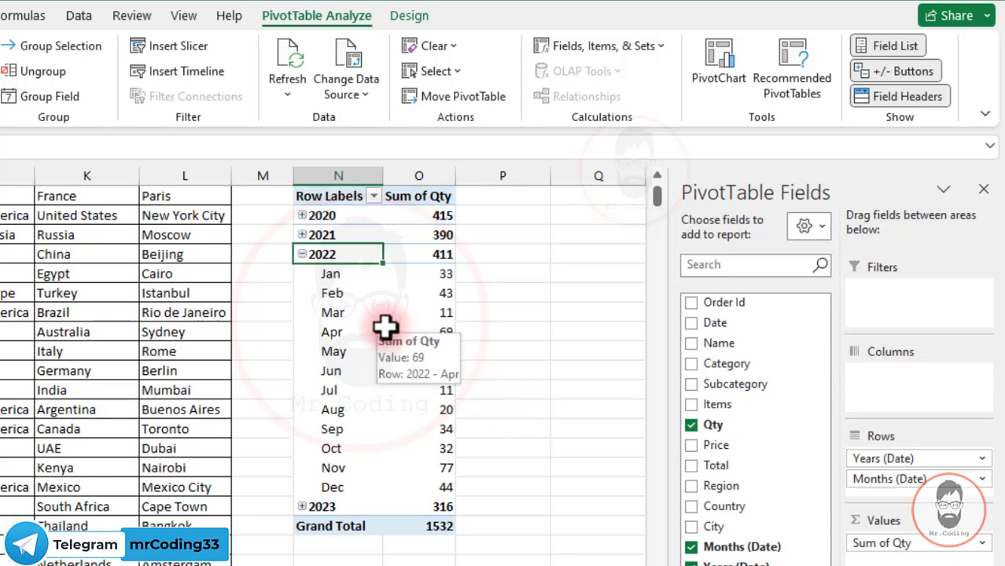
{"action": "scroll", "coordinate": [310, 274], "scroll_direction": "up", "scroll_amount": 1}
{"action": "left_click", "coordinate": [302, 273]}
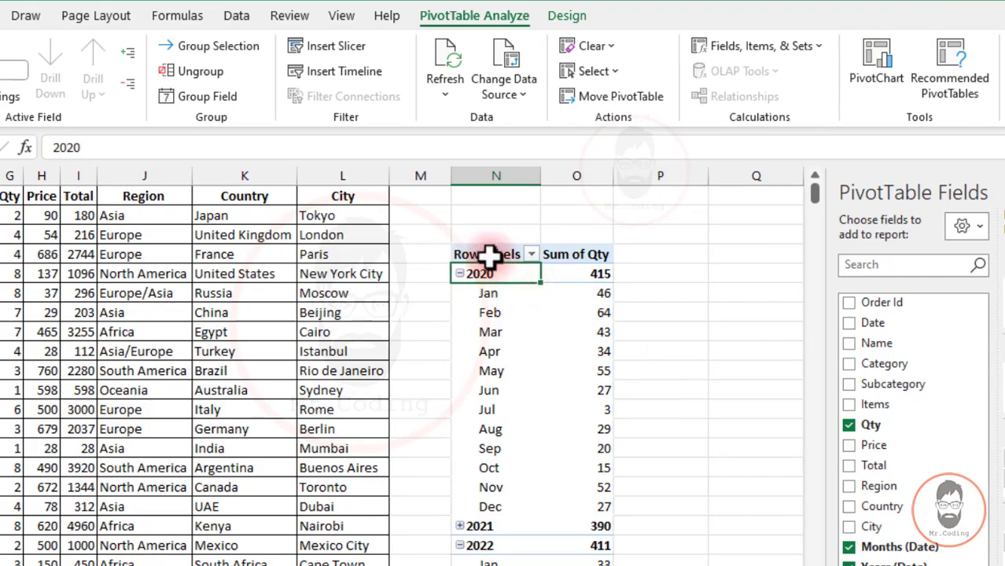
Switch the PivotTable's display options to the Classic PivotTable layout, which enables dragging of fields in the grid
{"action": "right_click", "coordinate": [490, 254]}
{"action": "left_click", "coordinate": [551, 388]}
{"action": "left_click", "coordinate": [556, 213]}
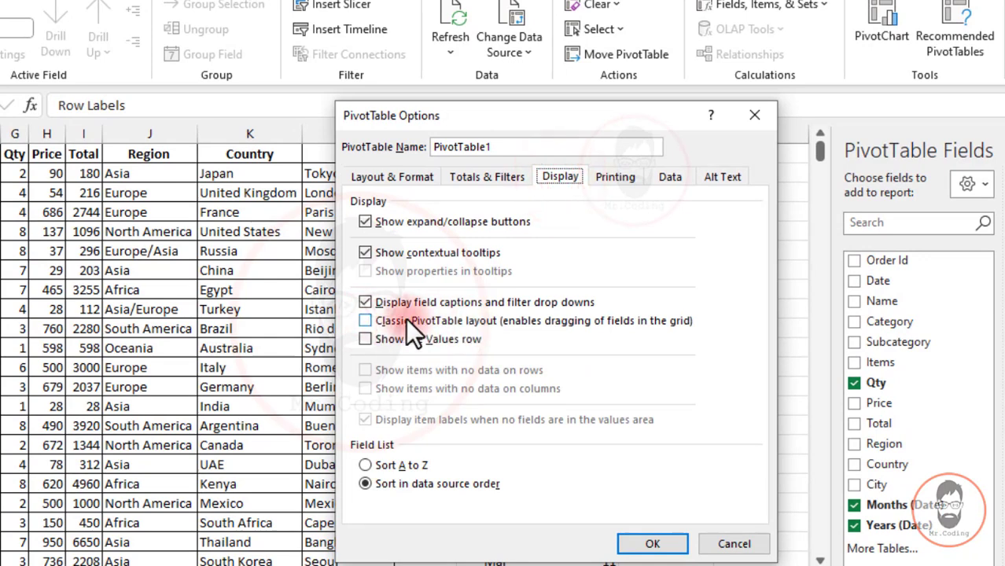
{"action": "left_click", "coordinate": [365, 321]}
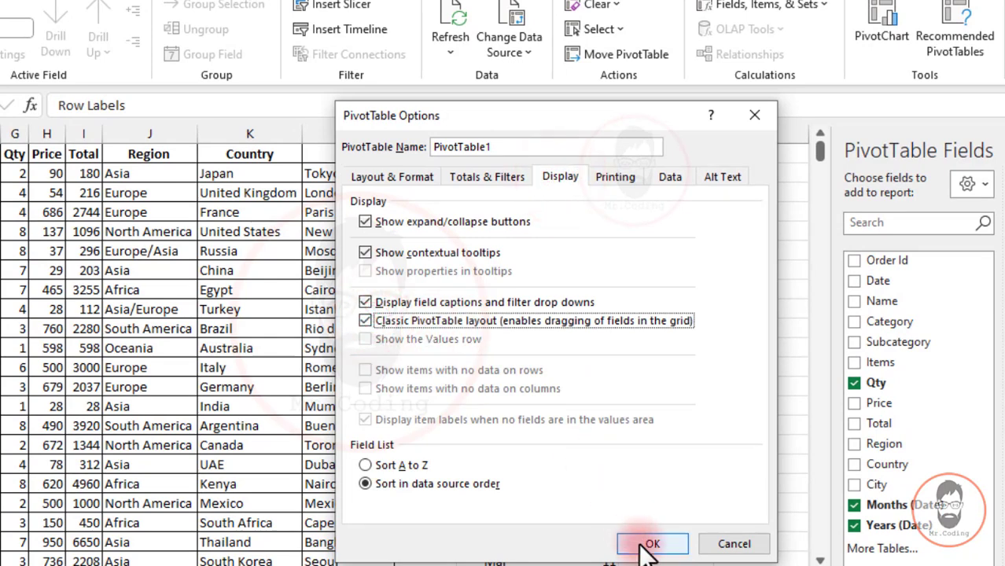
{"action": "left_click", "coordinate": [649, 544]}
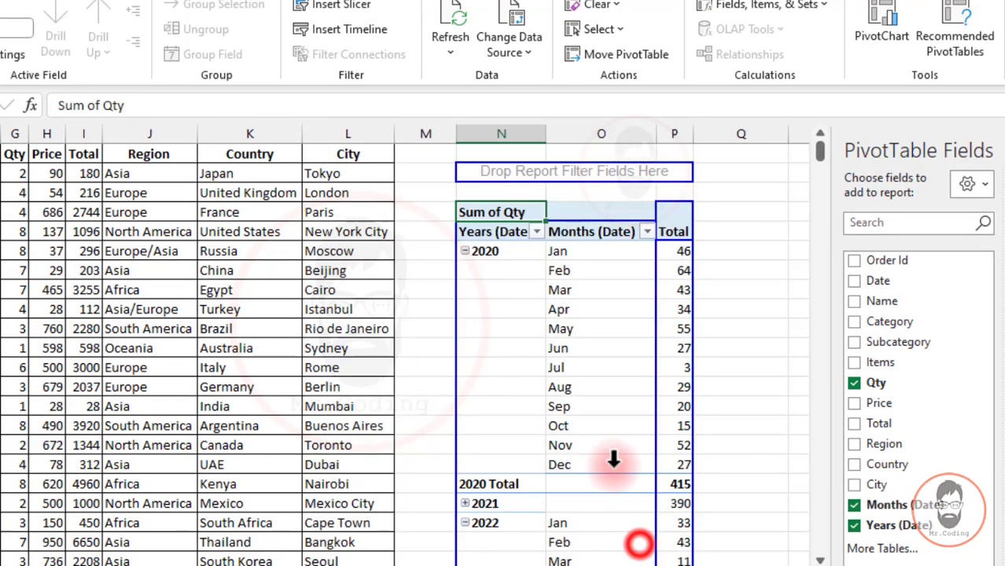
{"action": "left_click", "coordinate": [489, 246]}
{"action": "left_click", "coordinate": [594, 251]}
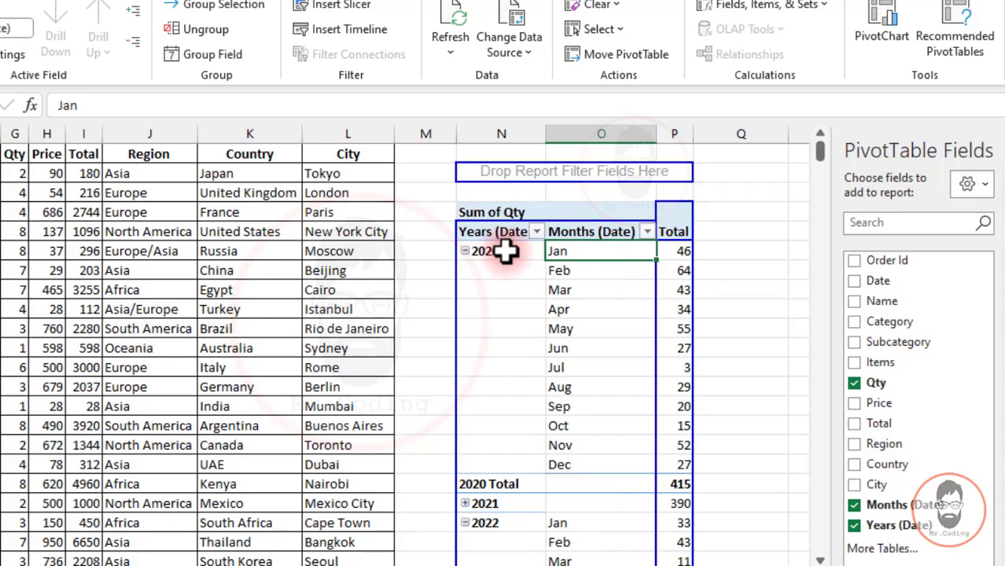
{"action": "left_click", "coordinate": [500, 251]}
{"action": "left_click", "coordinate": [579, 252]}
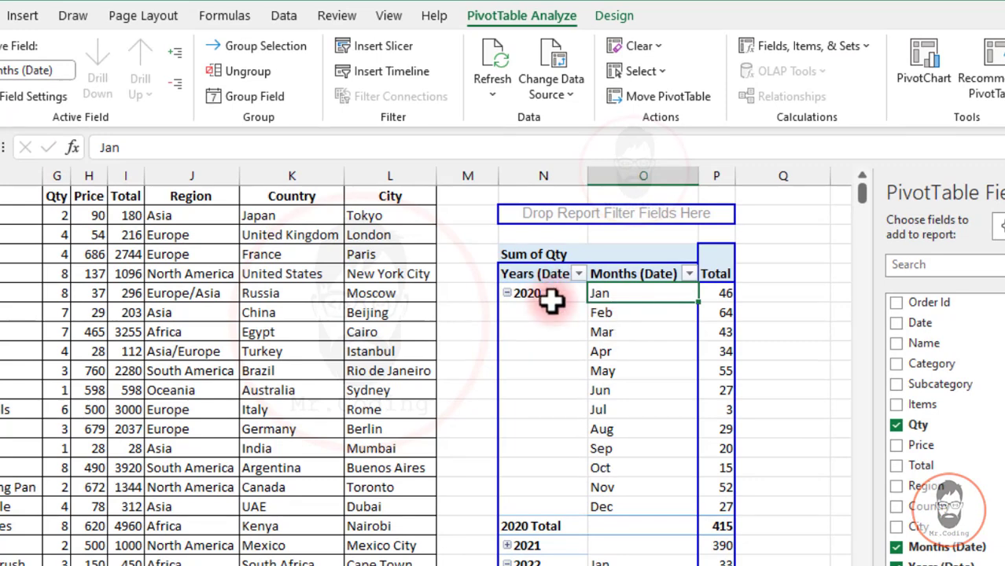
Add Quarters to the PivotTable's date grouping alongside Months and Years
{"action": "left_click", "coordinate": [542, 297]}
{"action": "left_click", "coordinate": [269, 95]}
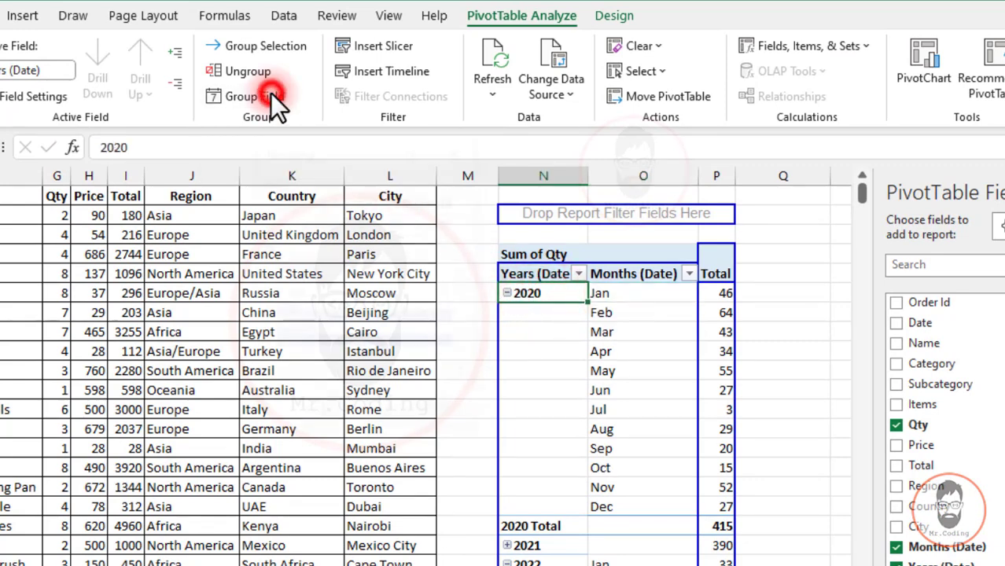
{"action": "left_click", "coordinate": [301, 331]}
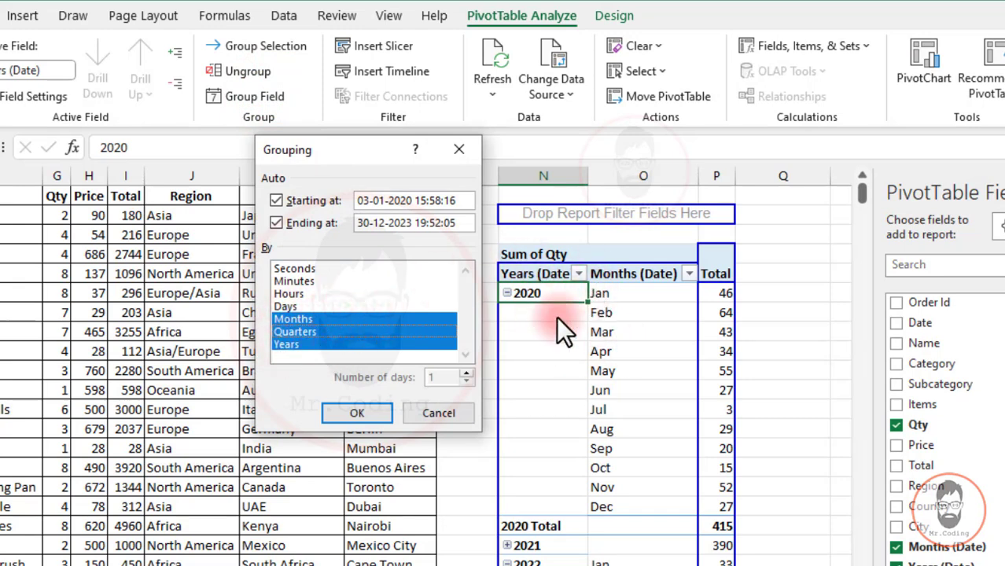
{"action": "left_click", "coordinate": [373, 413]}
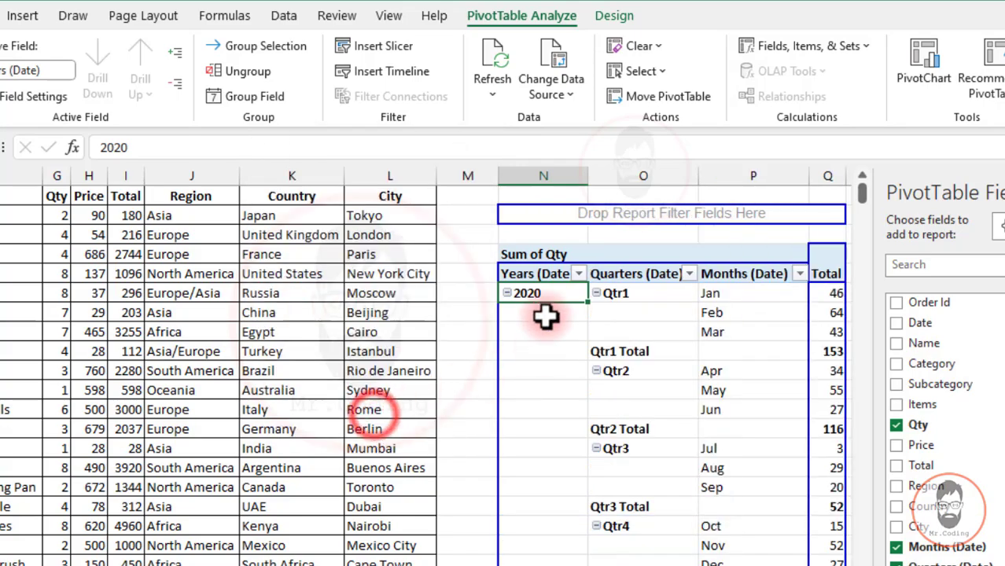
Examine the Qtr1 months of 2020 and the subtotal rows of each quarter
{"action": "left_click", "coordinate": [625, 297]}
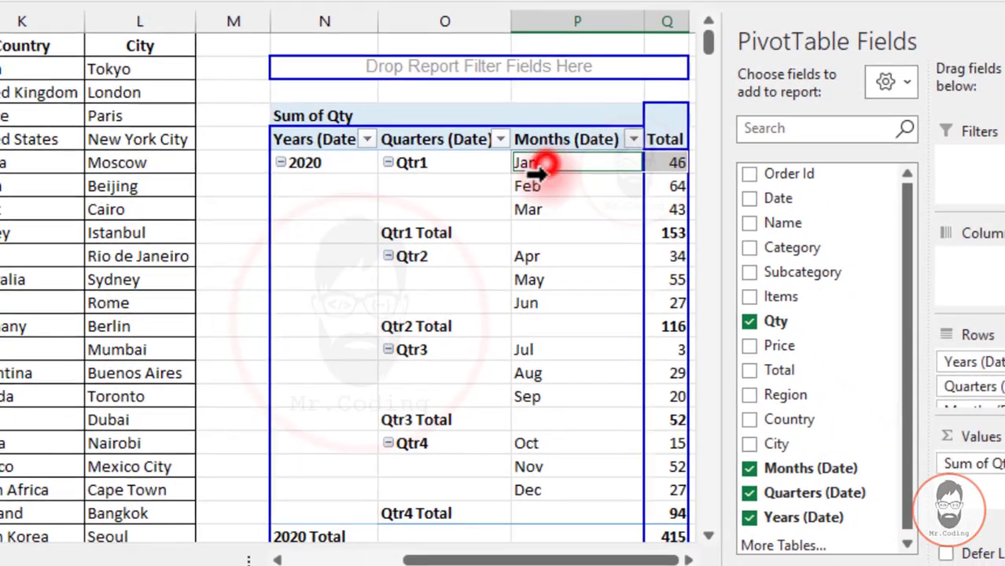
{"action": "left_click_drag", "start_coordinate": [656, 252], "coordinate": [665, 290]}
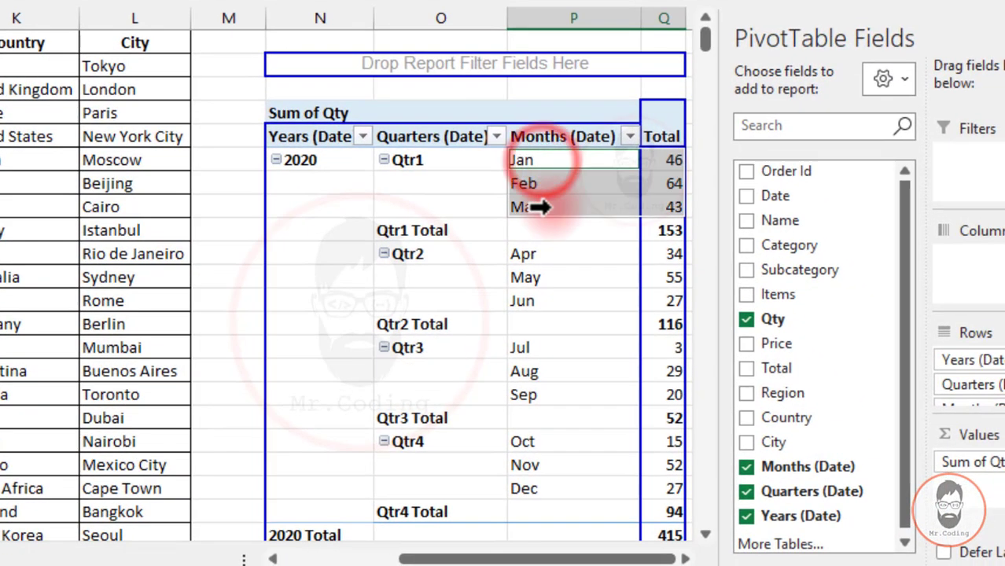
{"action": "left_click", "coordinate": [438, 218]}
{"action": "left_click", "coordinate": [418, 321]}
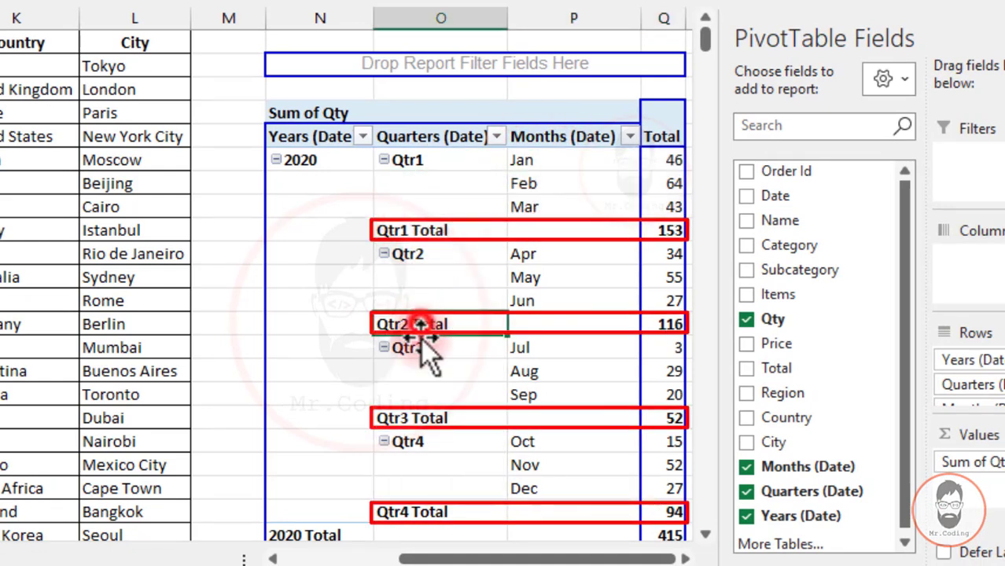
{"action": "left_click", "coordinate": [418, 415]}
{"action": "left_click", "coordinate": [393, 228]}
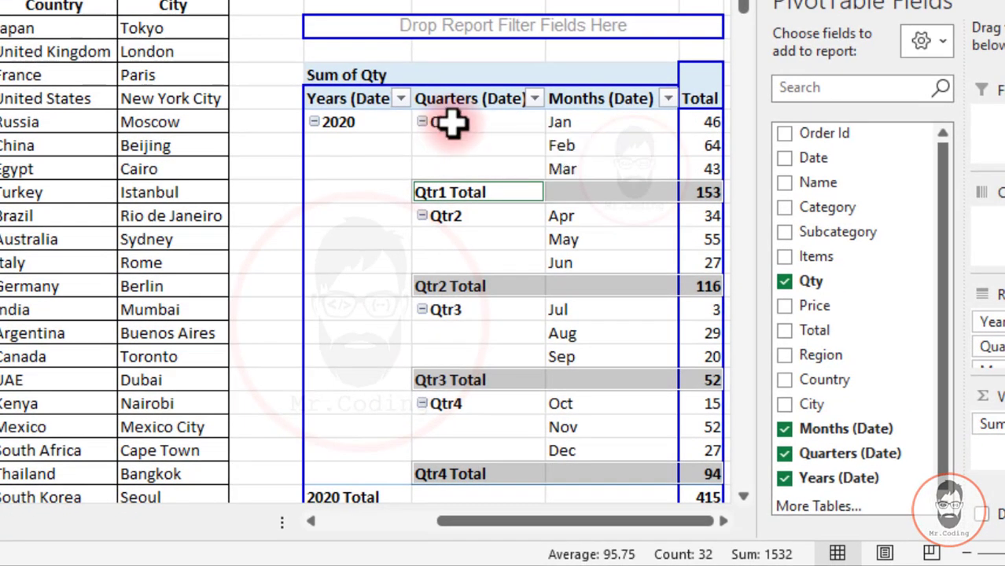
Set the subtotals of the Quarters (Date) field to None
{"action": "left_click", "coordinate": [447, 124]}
{"action": "right_click", "coordinate": [452, 124]}
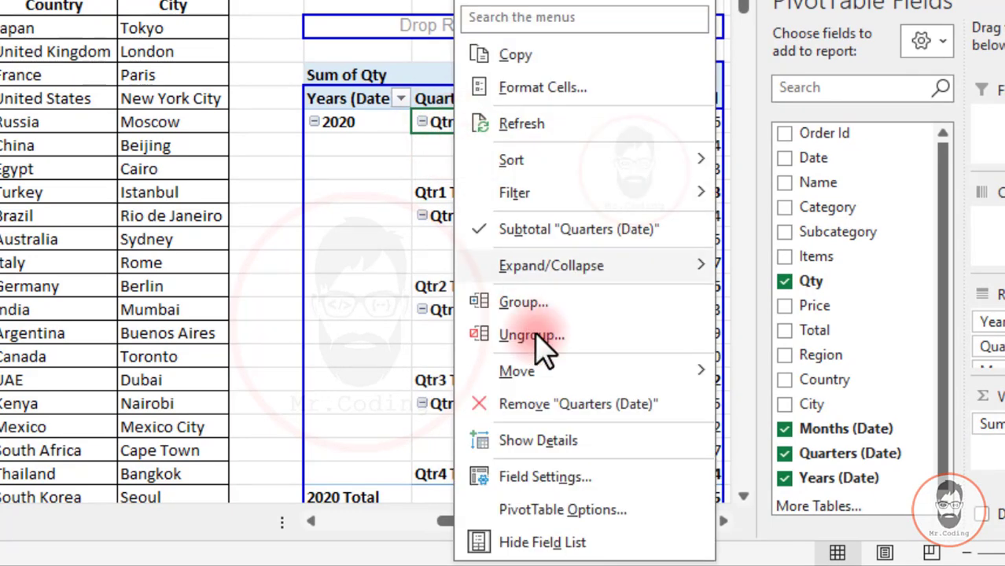
{"action": "left_click", "coordinate": [520, 474]}
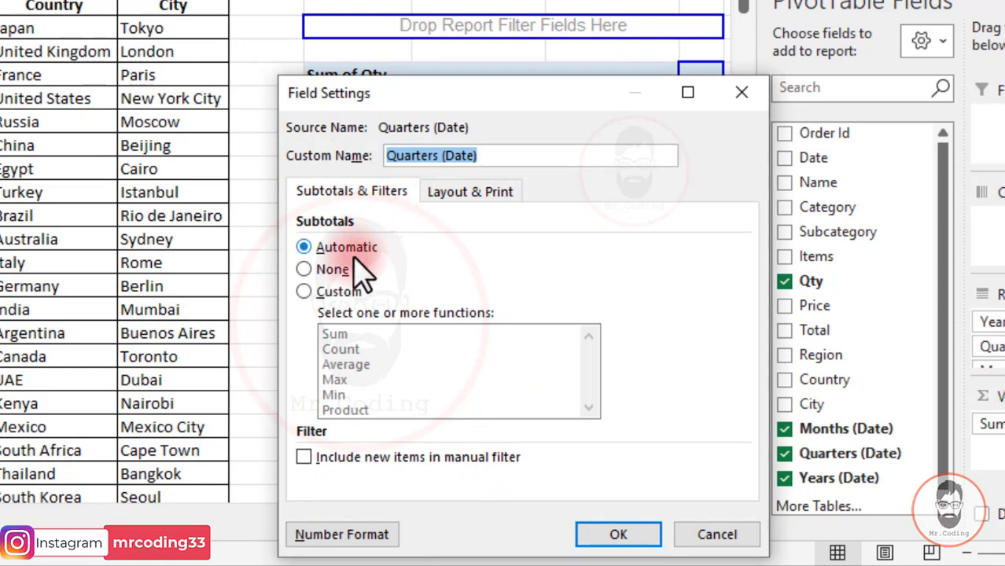
{"action": "left_click", "coordinate": [612, 534]}
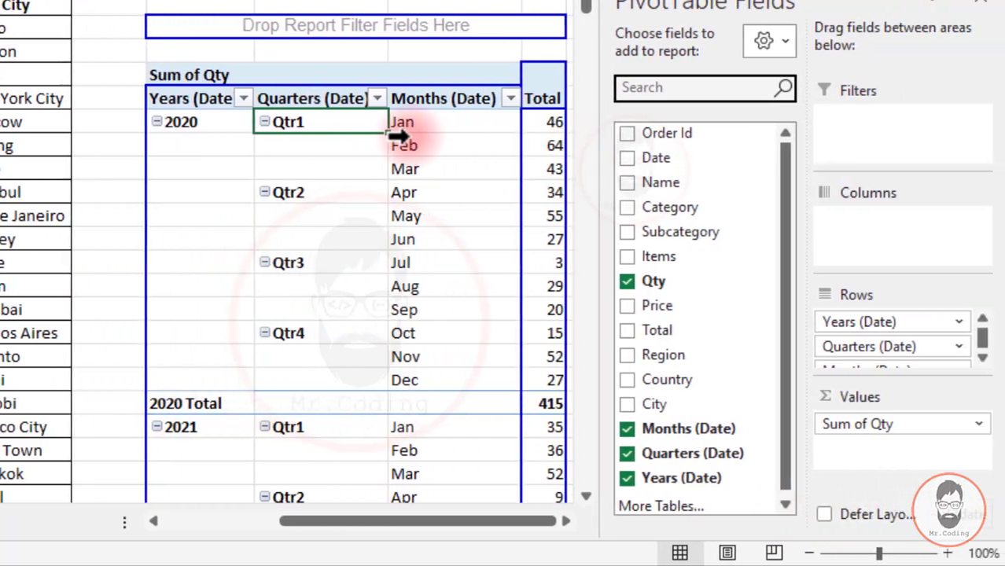
Check which date fields the PivotTable's Rows area contains
{"action": "left_click_drag", "start_coordinate": [1004, 370], "coordinate": [1004, 362]}
{"action": "left_click_drag", "start_coordinate": [920, 353], "coordinate": [924, 369]}
{"action": "left_click", "coordinate": [980, 357]}
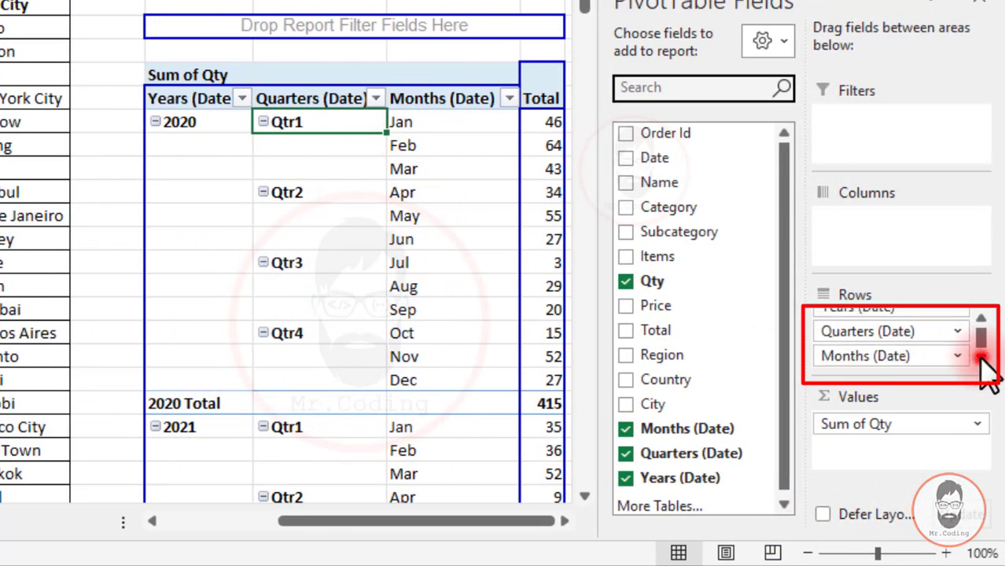
{"action": "left_click", "coordinate": [981, 320]}
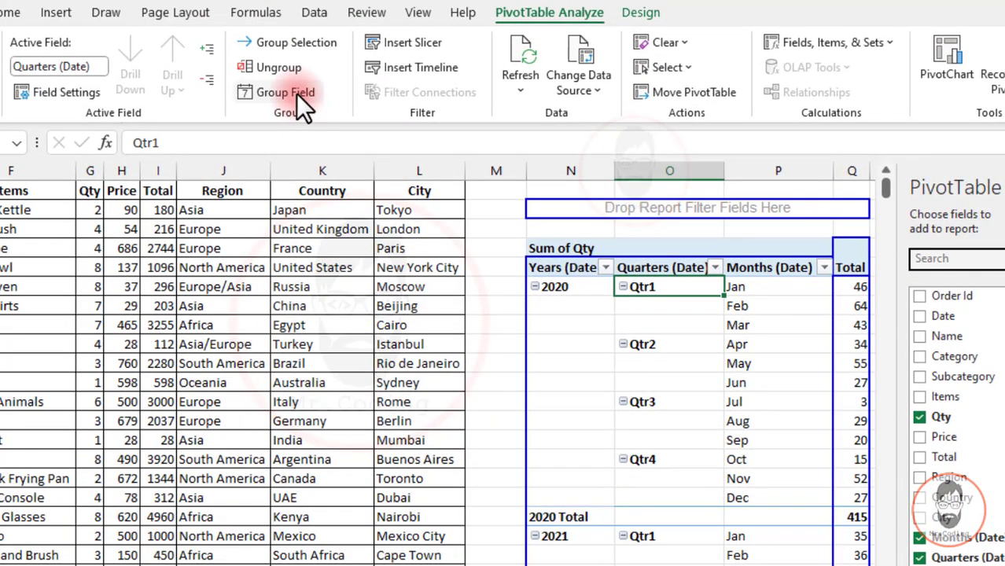
Remove Years from the date grouping, leaving only Months and Quarters
{"action": "left_click", "coordinate": [295, 94]}
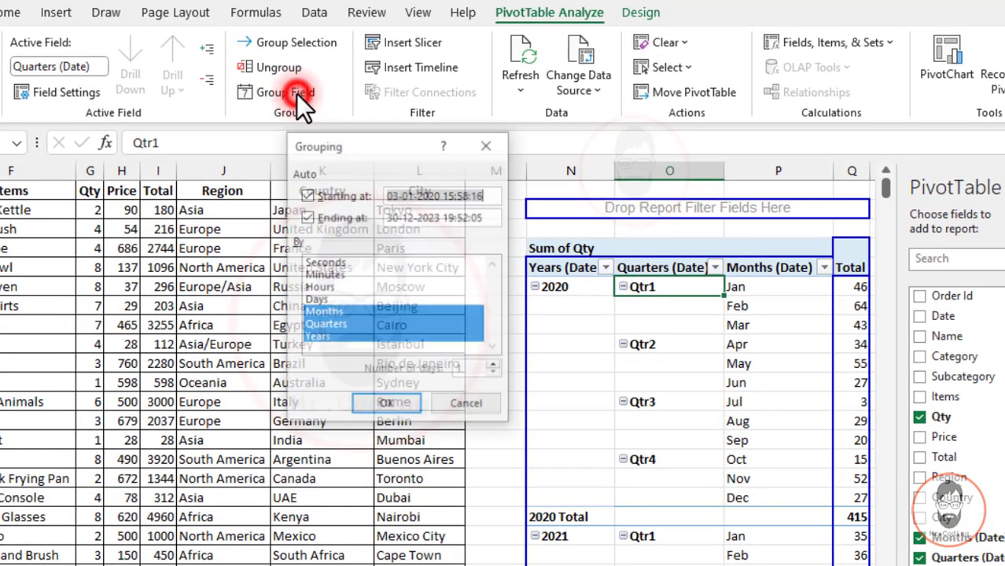
{"action": "left_click", "coordinate": [323, 335]}
{"action": "left_click", "coordinate": [386, 404]}
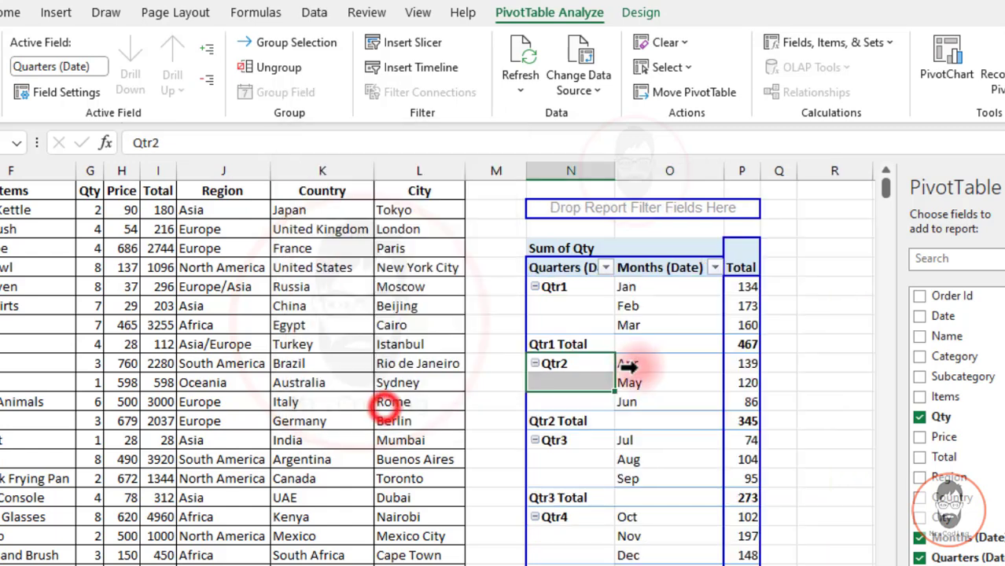
Ungroup the PivotTable's quarters and months into individual dates
{"action": "left_click", "coordinate": [559, 287]}
{"action": "left_click_drag", "start_coordinate": [627, 289], "coordinate": [653, 305]}
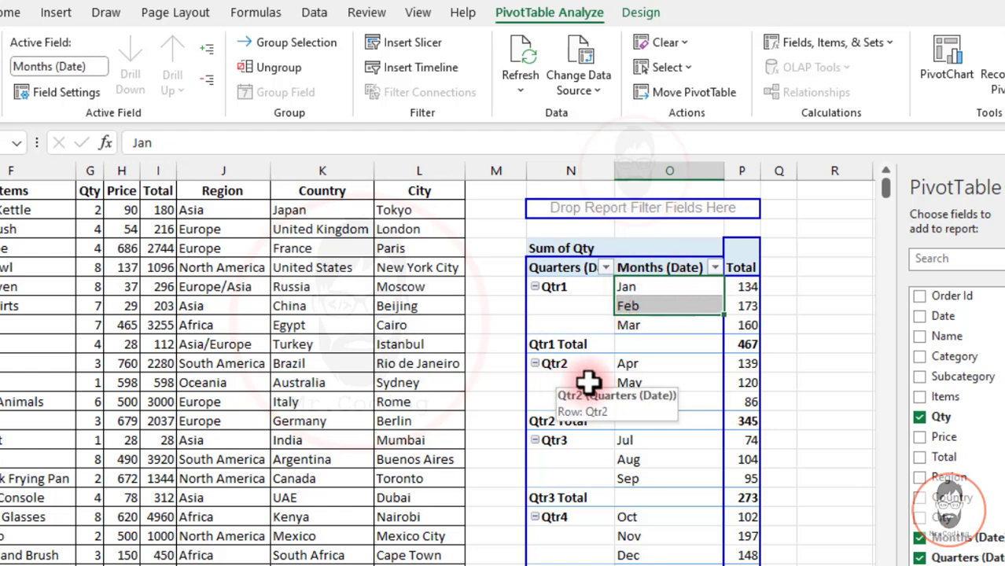
{"action": "left_click", "coordinate": [580, 287]}
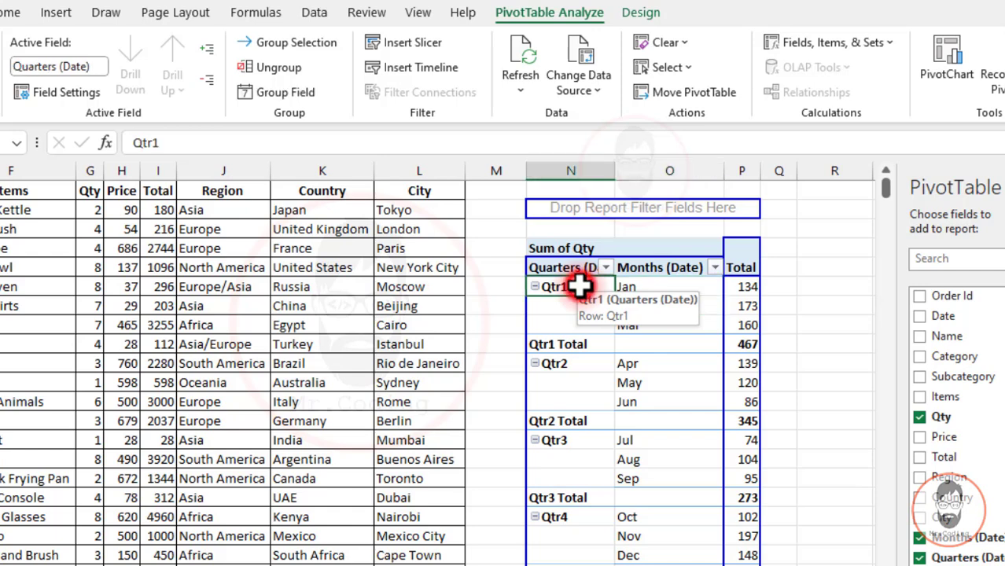
{"action": "left_click", "coordinate": [277, 67]}
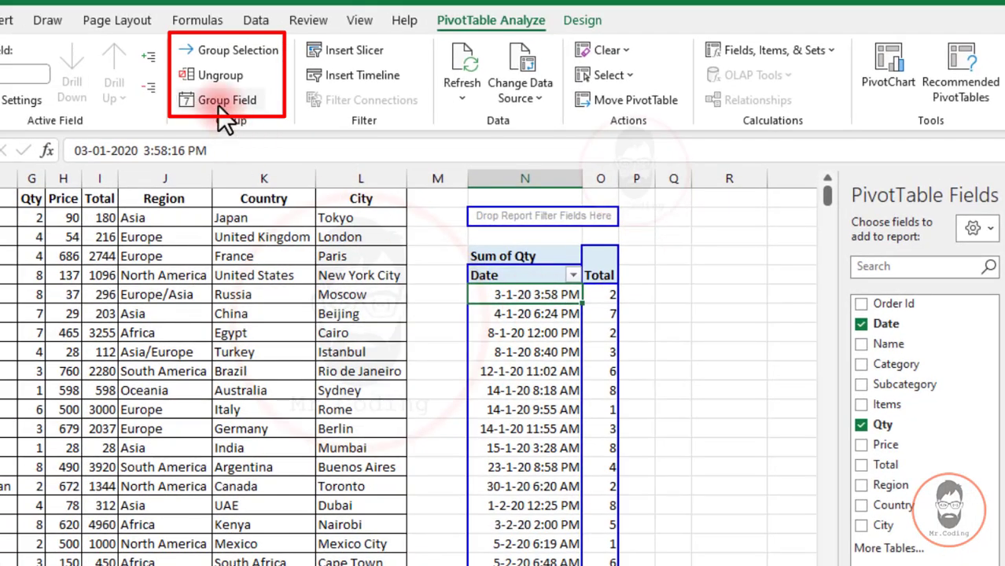
{"action": "right_click", "coordinate": [517, 295]}
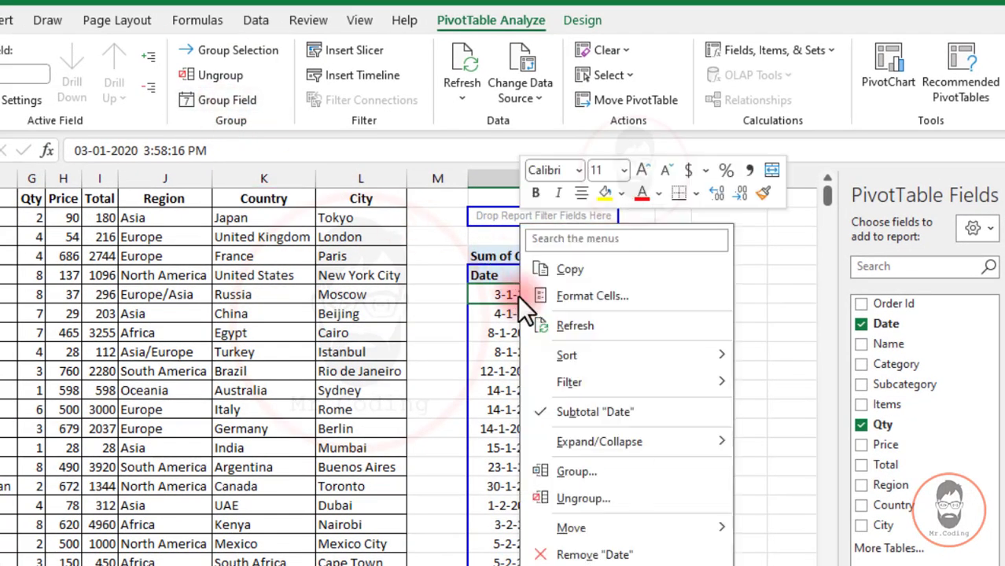
{"action": "left_click", "coordinate": [588, 471]}
{"action": "left_click_drag", "start_coordinate": [551, 314], "coordinate": [262, 170]}
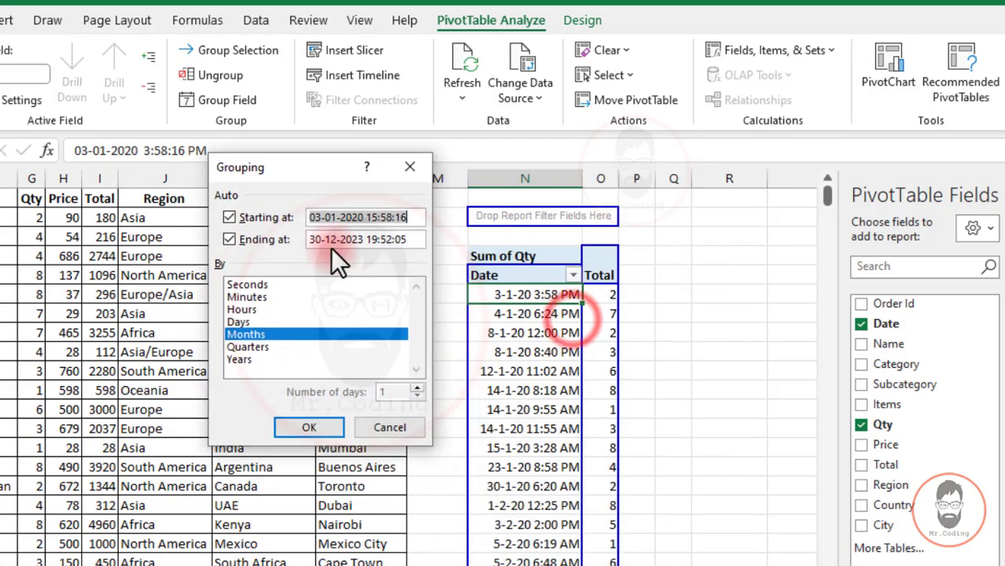
{"action": "left_click", "coordinate": [244, 359]}
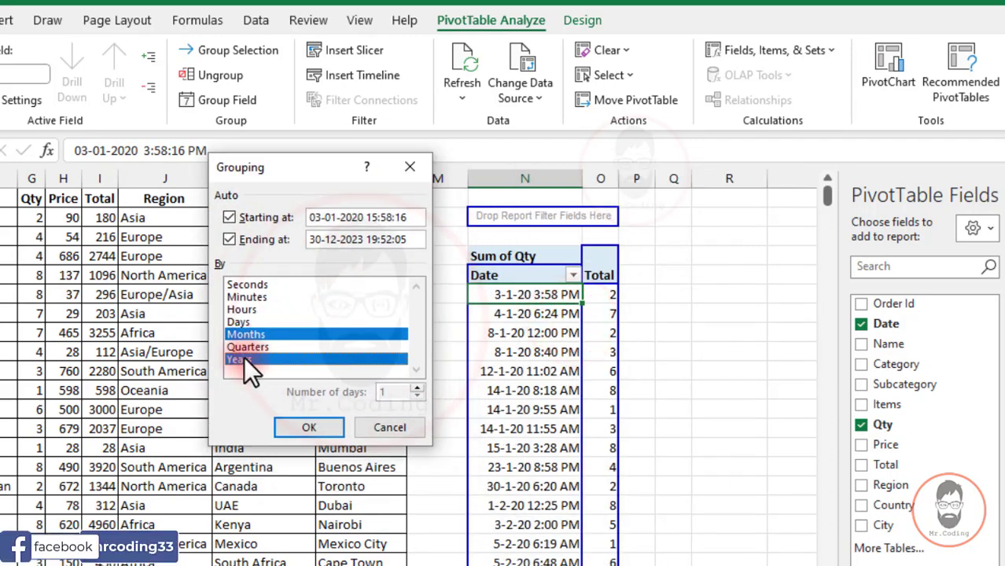
{"action": "left_click", "coordinate": [255, 332]}
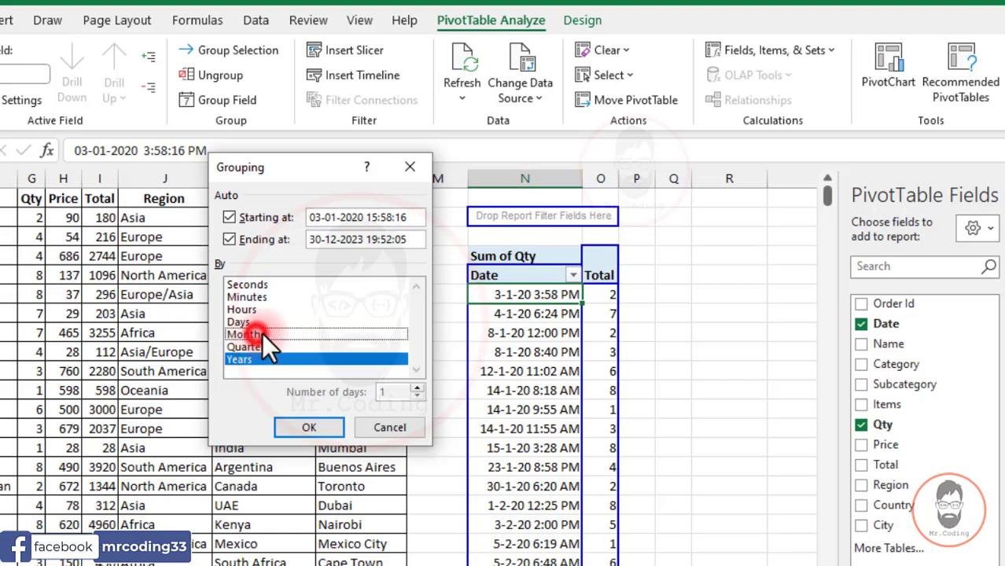
{"action": "left_click", "coordinate": [367, 240]}
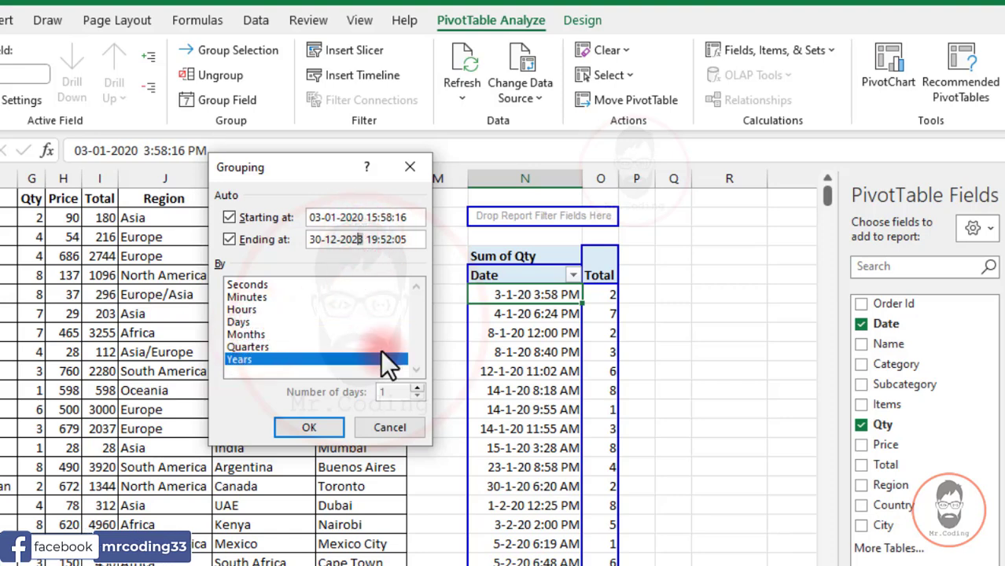
{"action": "key", "text": "BackSpace"}
{"action": "type", "text": "1"}
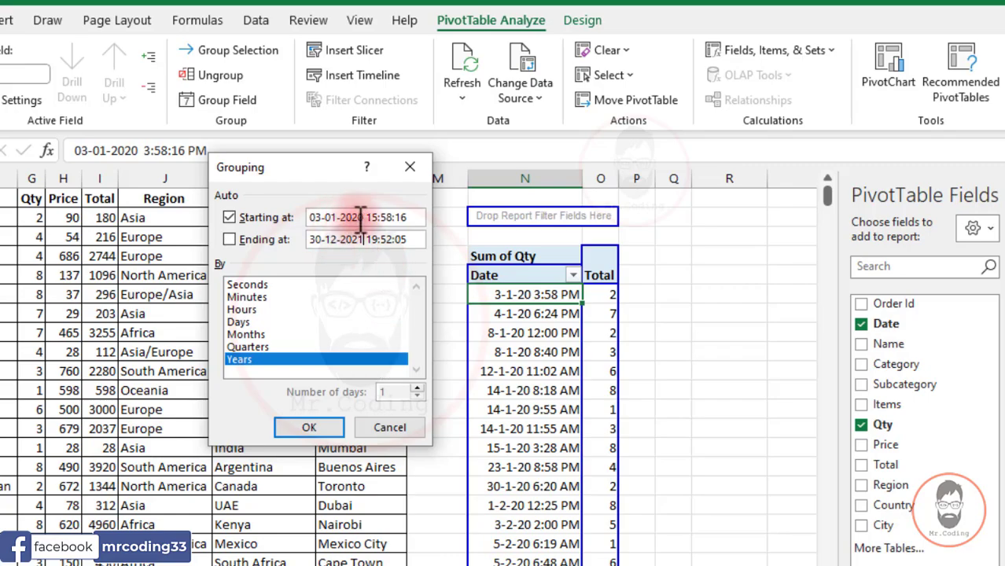
{"action": "left_click", "coordinate": [317, 425]}
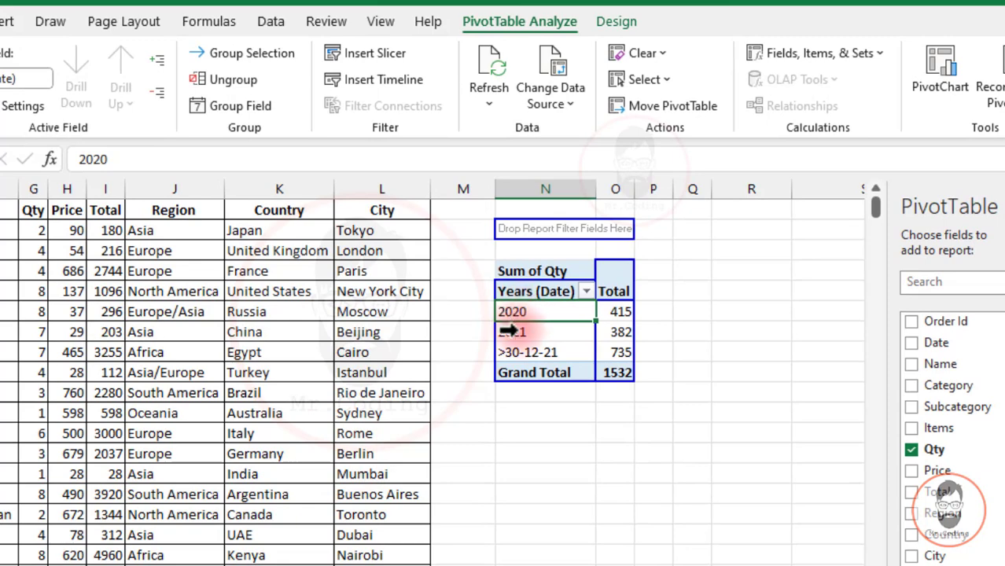
Review the 2021 and >30-12-21 rows and check the grouping's start and end dates without changing them
{"action": "left_click", "coordinate": [508, 332]}
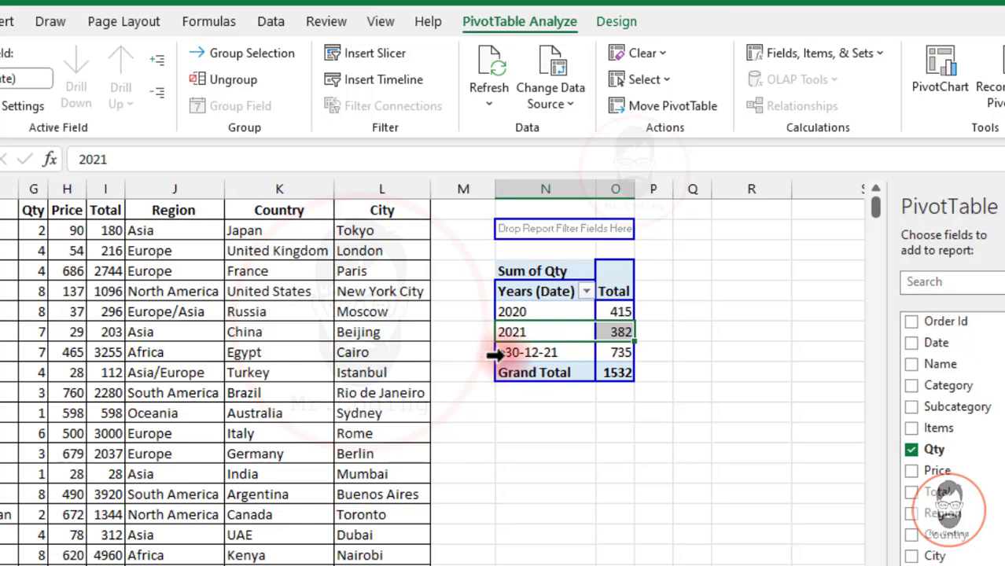
{"action": "mouse_move", "coordinate": [622, 354]}
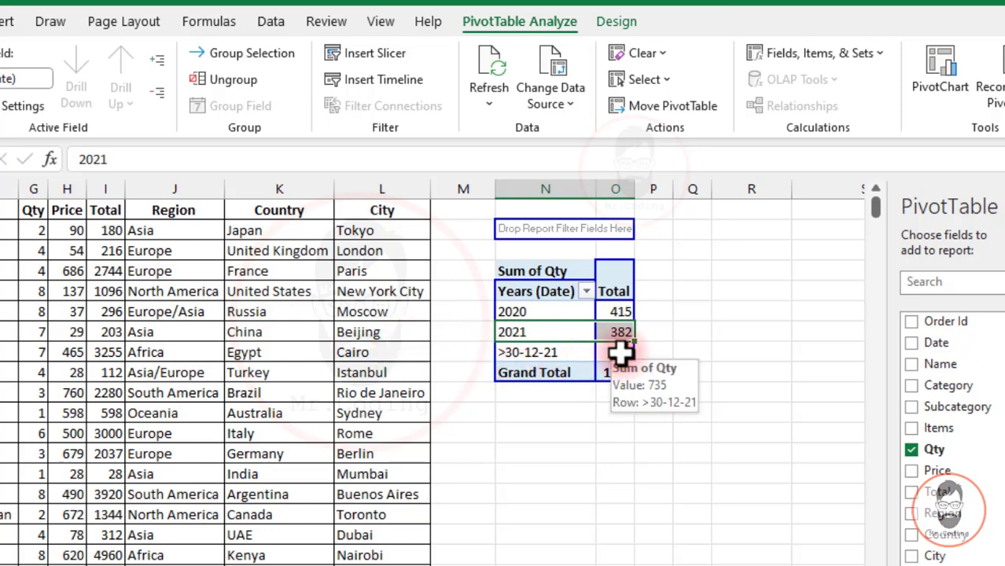
{"action": "left_click", "coordinate": [229, 106]}
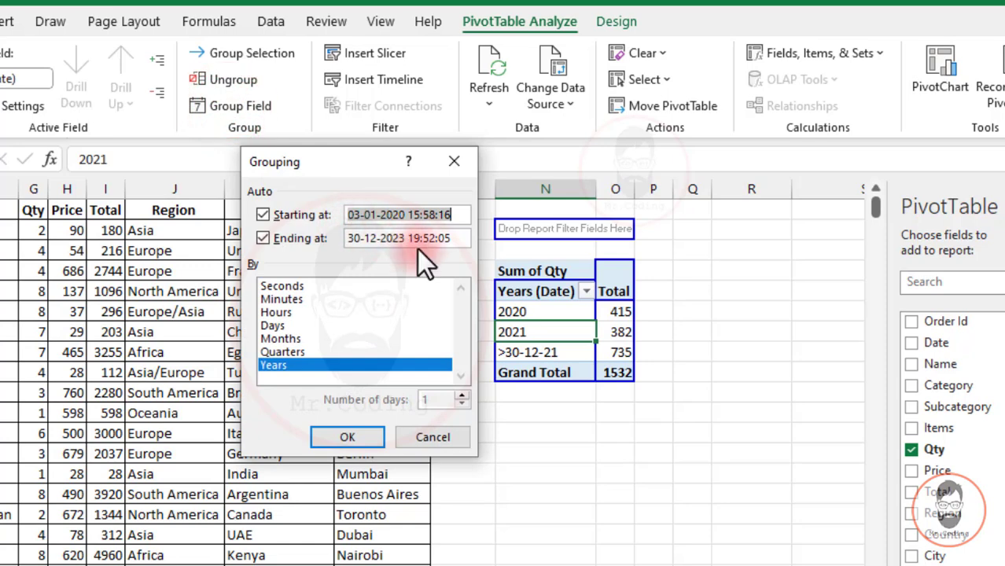
{"action": "left_click", "coordinate": [434, 437]}
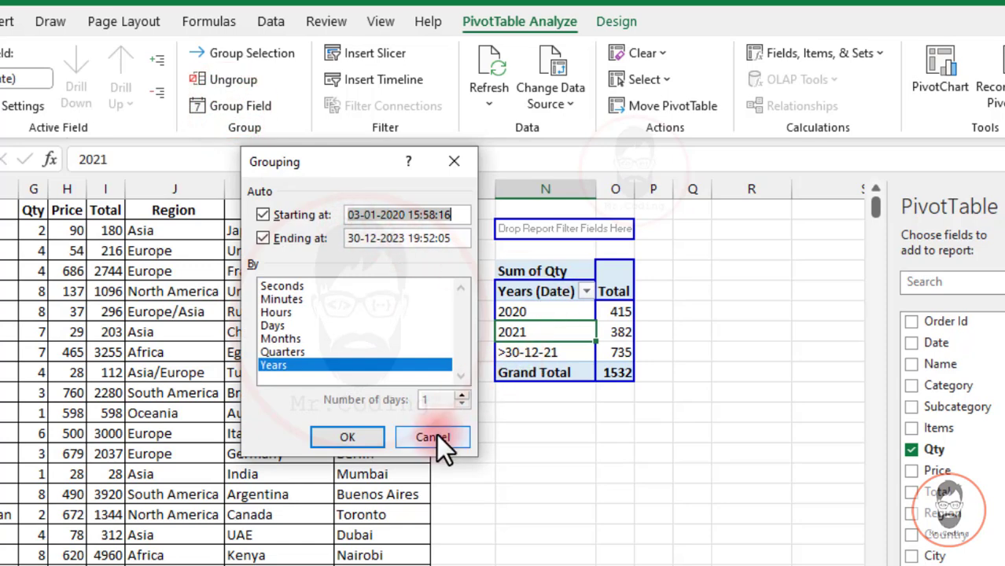
Ungroup the PivotTable's years and regroup its dates by Months only, keeping the default start and end dates
{"action": "left_click", "coordinate": [436, 434]}
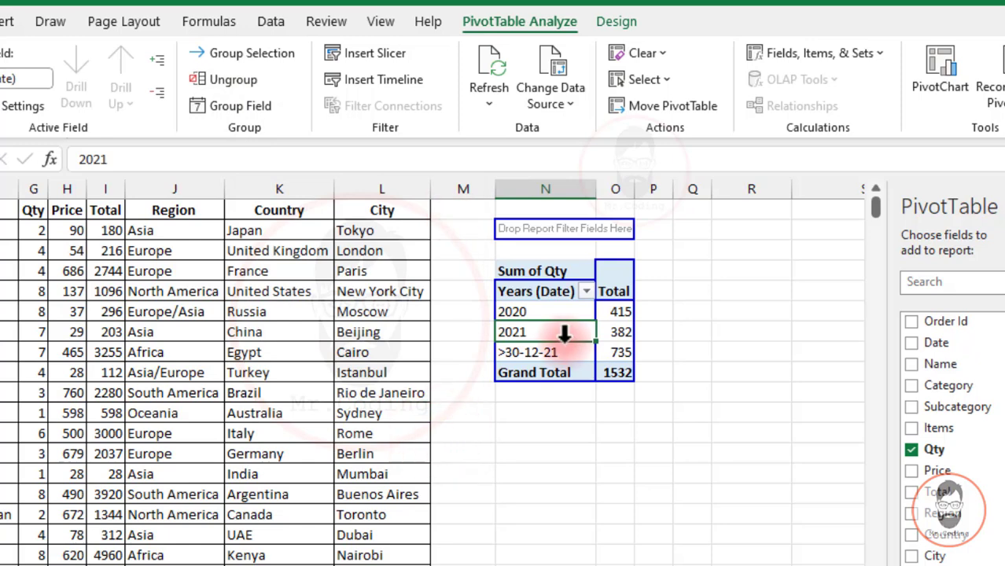
{"action": "left_click", "coordinate": [238, 79]}
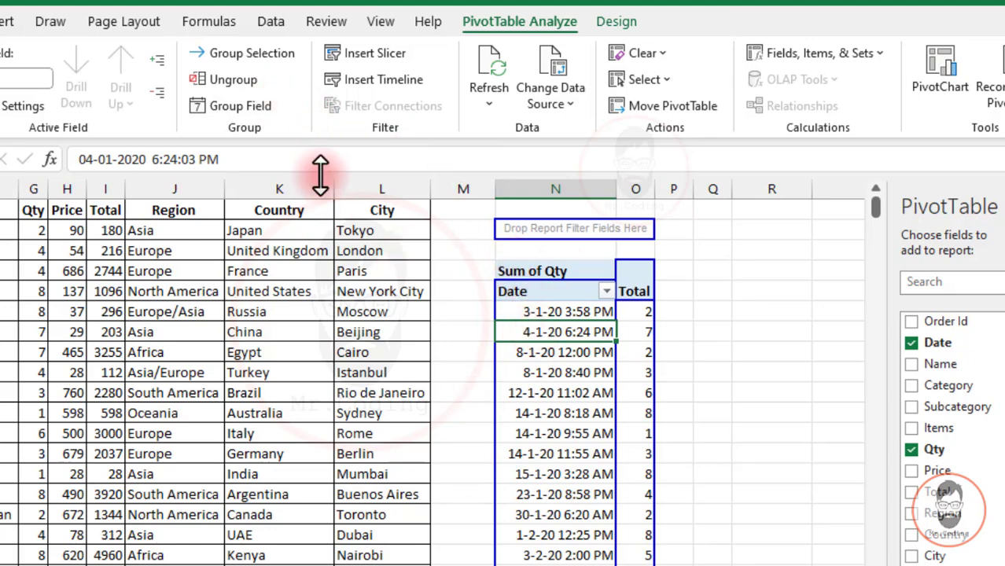
{"action": "right_click", "coordinate": [530, 330]}
{"action": "left_click", "coordinate": [587, 502]}
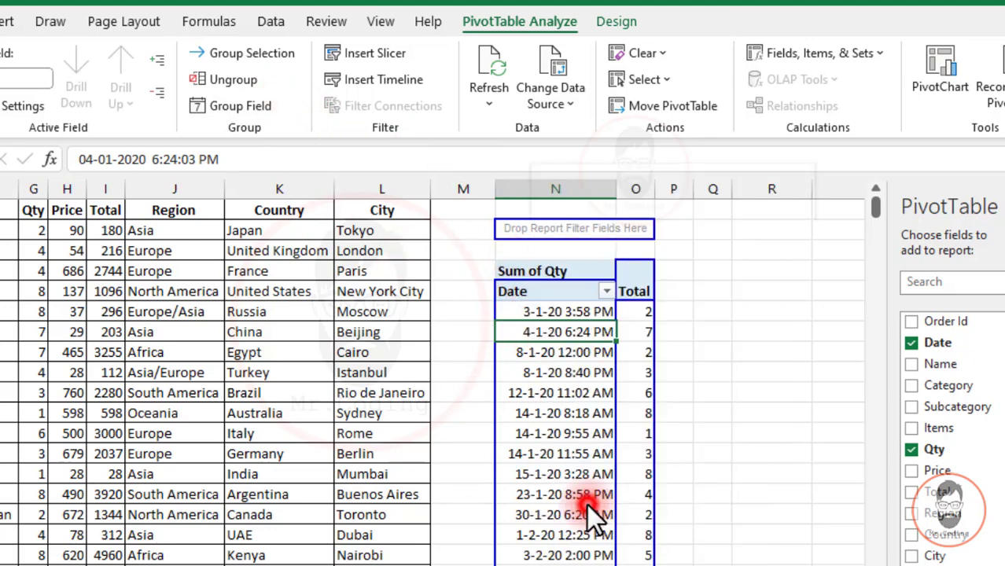
{"action": "left_click_drag", "start_coordinate": [537, 344], "coordinate": [282, 167]}
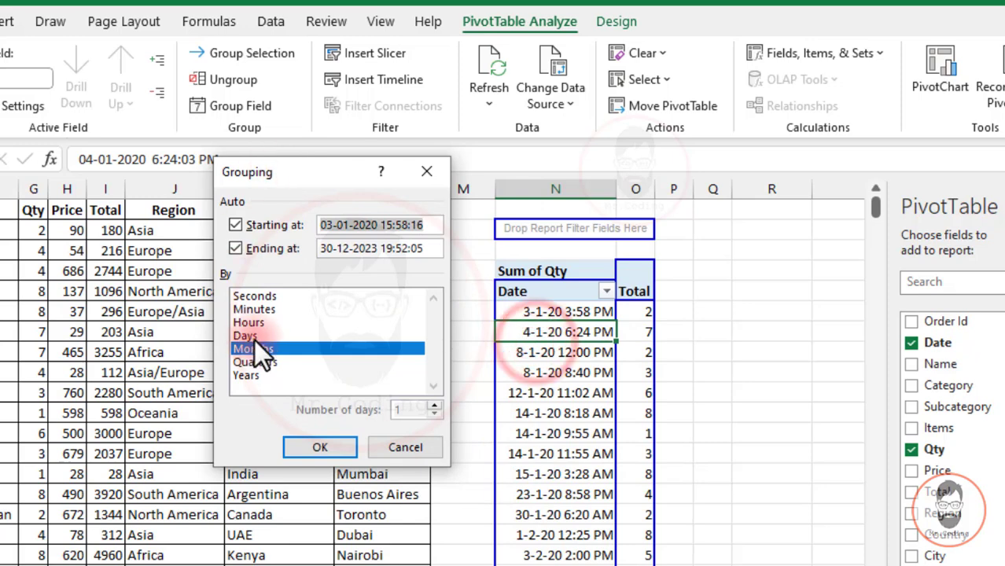
{"action": "left_click", "coordinate": [332, 447]}
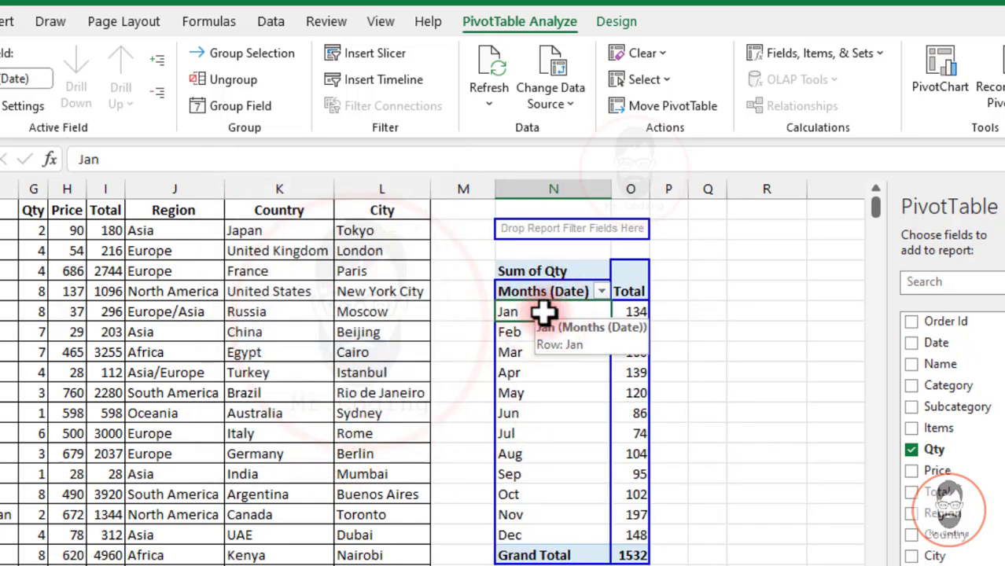
{"action": "left_click", "coordinate": [633, 313]}
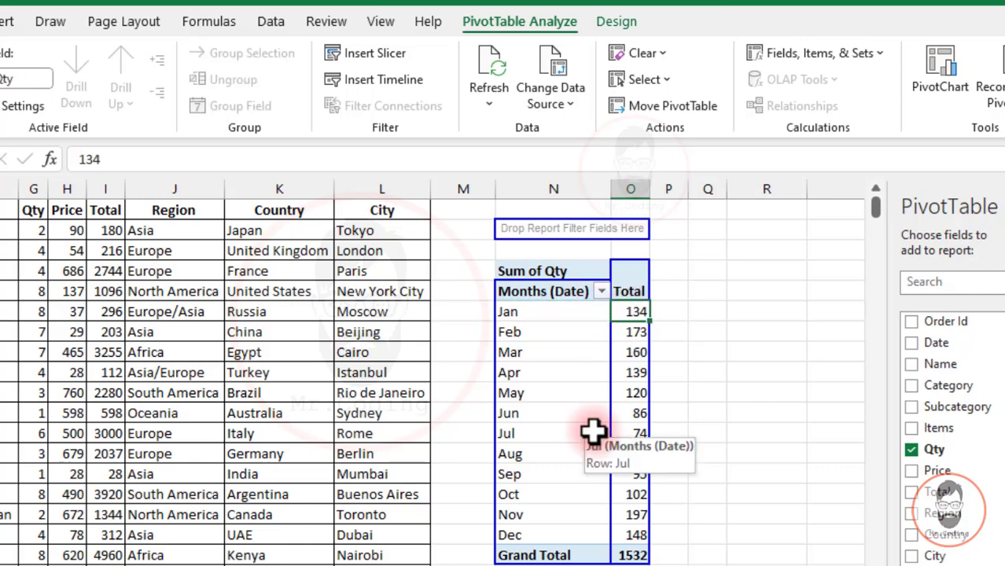
Add Years to the PivotTable's Months grouping and review the monthly quantities for 2020
{"action": "left_click", "coordinate": [544, 313]}
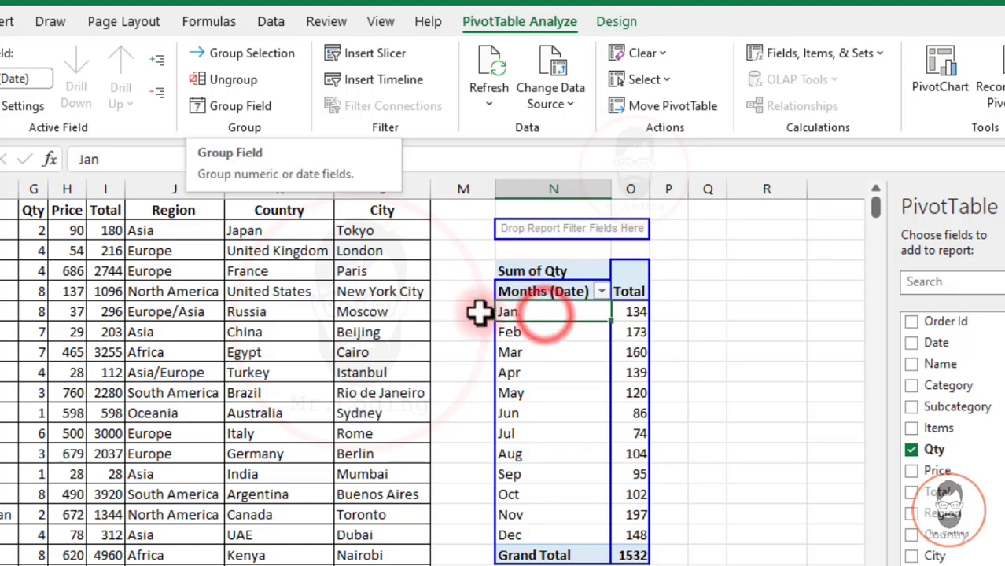
{"action": "left_click", "coordinate": [260, 108]}
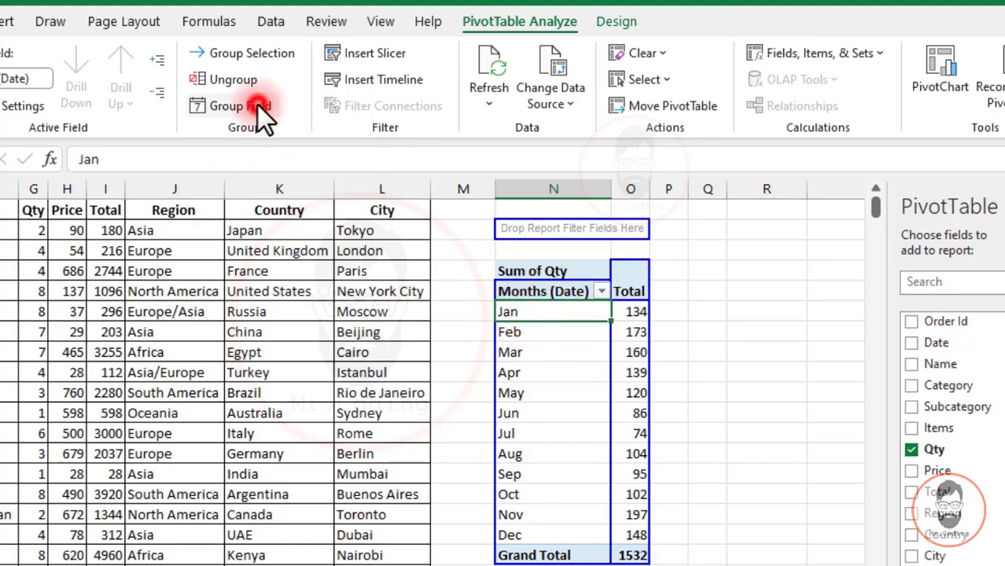
{"action": "left_click", "coordinate": [274, 365]}
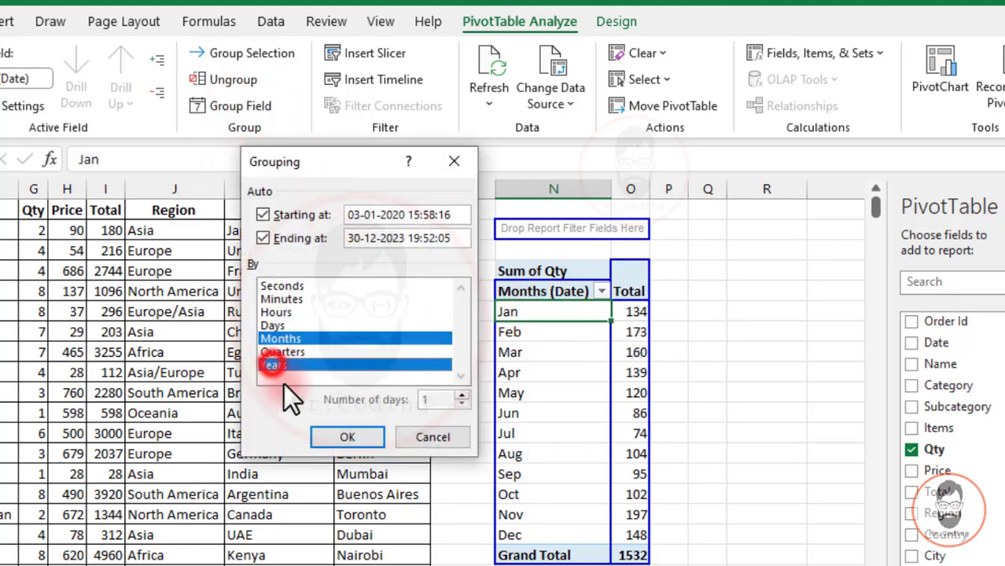
{"action": "left_click", "coordinate": [350, 437]}
{"action": "left_click", "coordinate": [537, 313]}
{"action": "left_click_drag", "start_coordinate": [658, 313], "coordinate": [662, 512]}
{"action": "left_click_drag", "start_coordinate": [745, 312], "coordinate": [753, 536]}
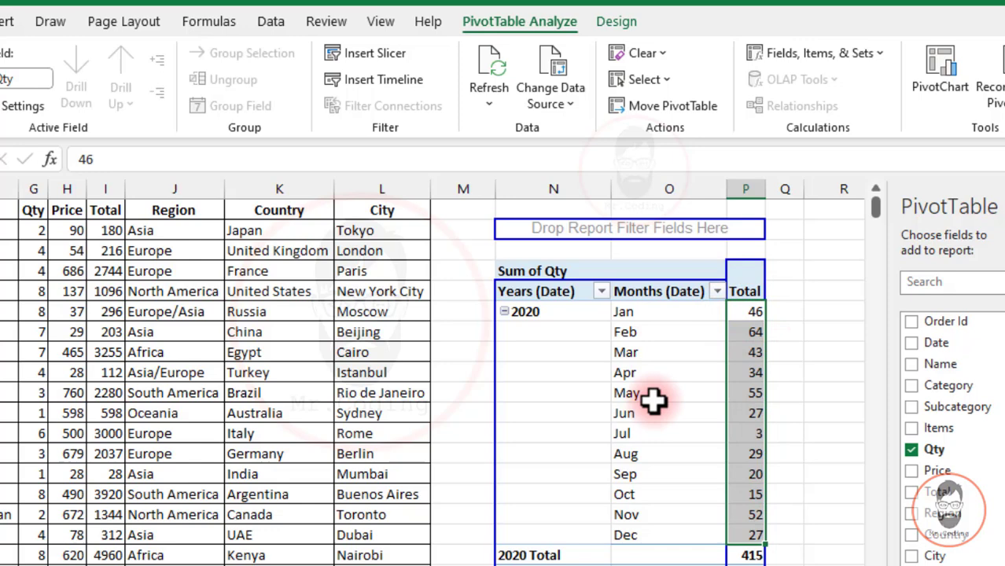
{"action": "left_click", "coordinate": [652, 393]}
{"action": "scroll", "coordinate": [516, 315], "scroll_direction": "right", "scroll_amount": 3}
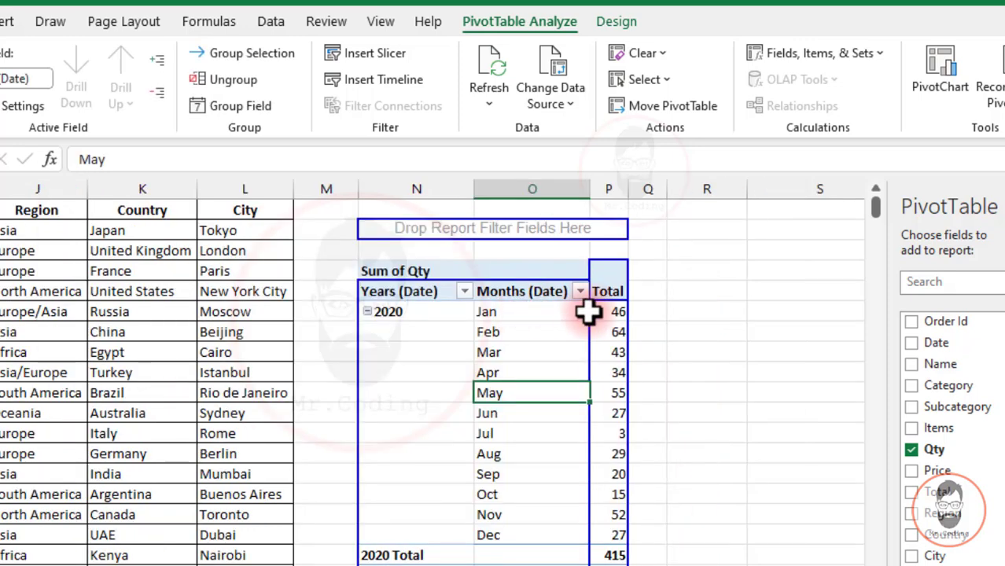
Check the times in the source Date column and add Hours to the PivotTable's Years and Months grouping
{"action": "left_click", "coordinate": [532, 352]}
{"action": "scroll", "coordinate": [503, 370], "scroll_direction": "left", "scroll_amount": 6}
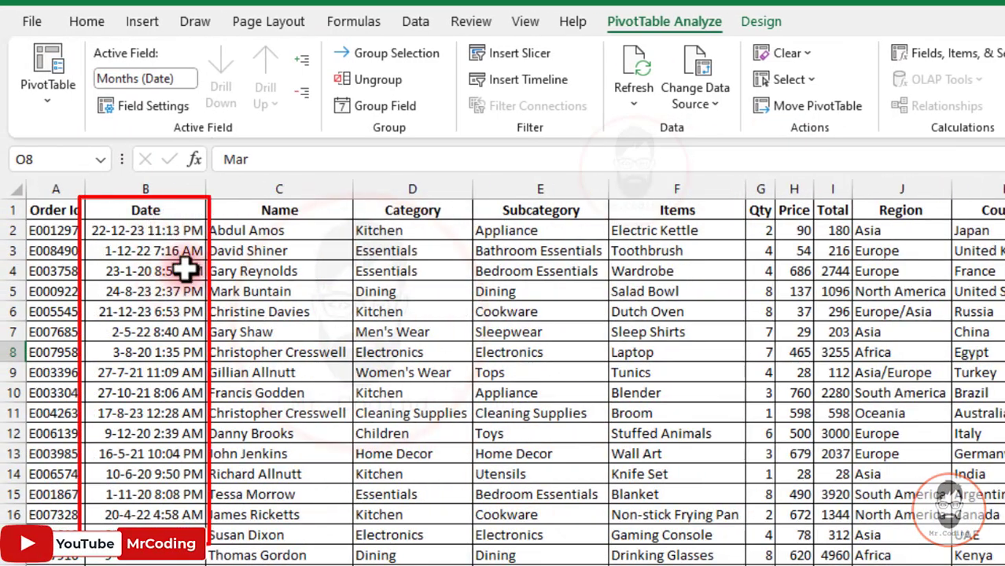
{"action": "scroll", "coordinate": [503, 369], "scroll_direction": "right", "scroll_amount": 6}
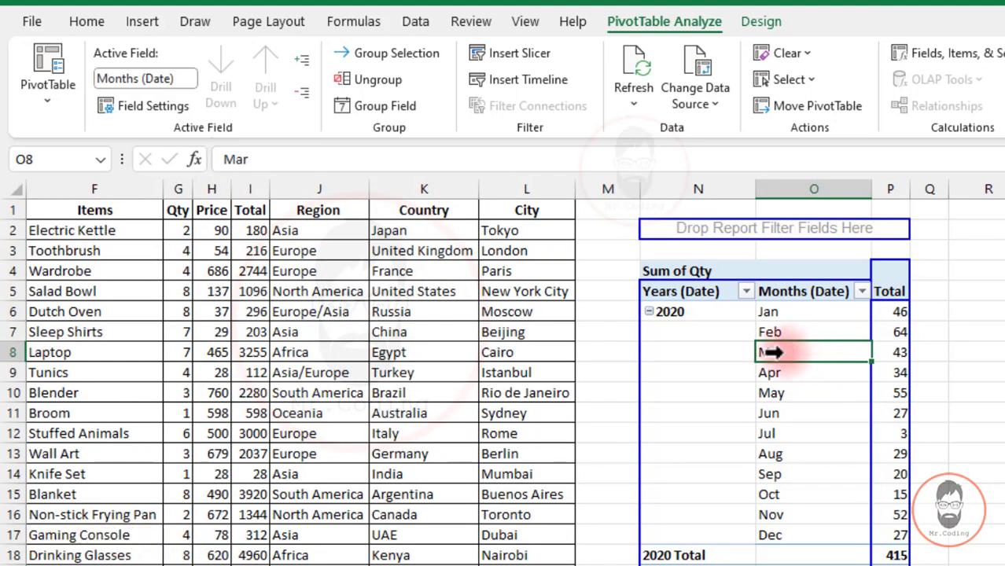
{"action": "left_click", "coordinate": [408, 108]}
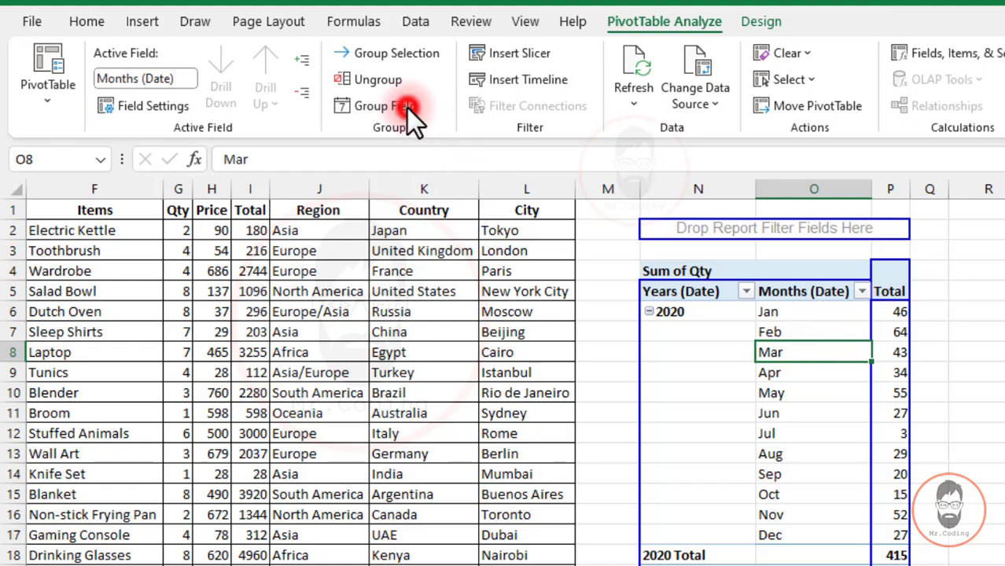
{"action": "left_click", "coordinate": [431, 312]}
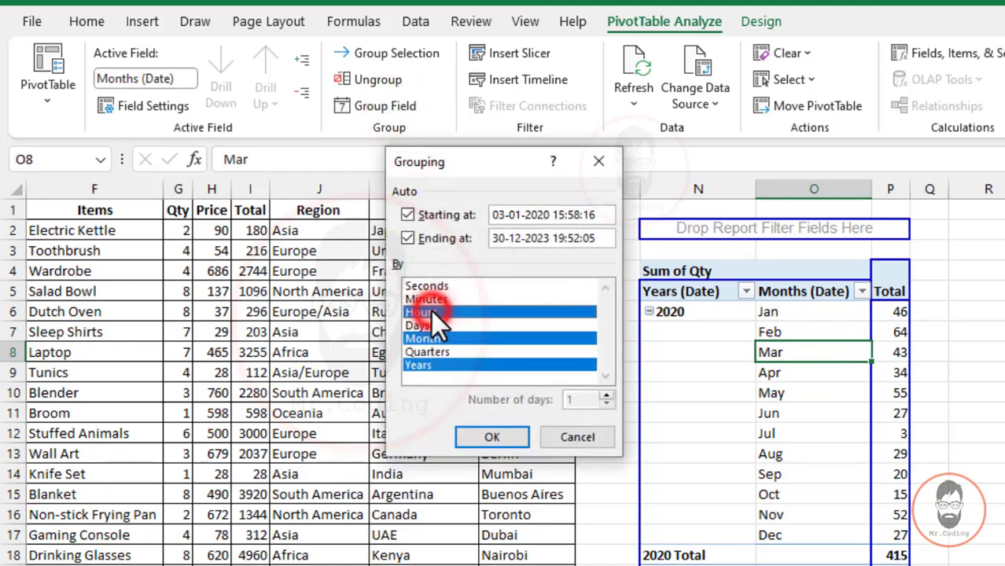
{"action": "left_click", "coordinate": [501, 435]}
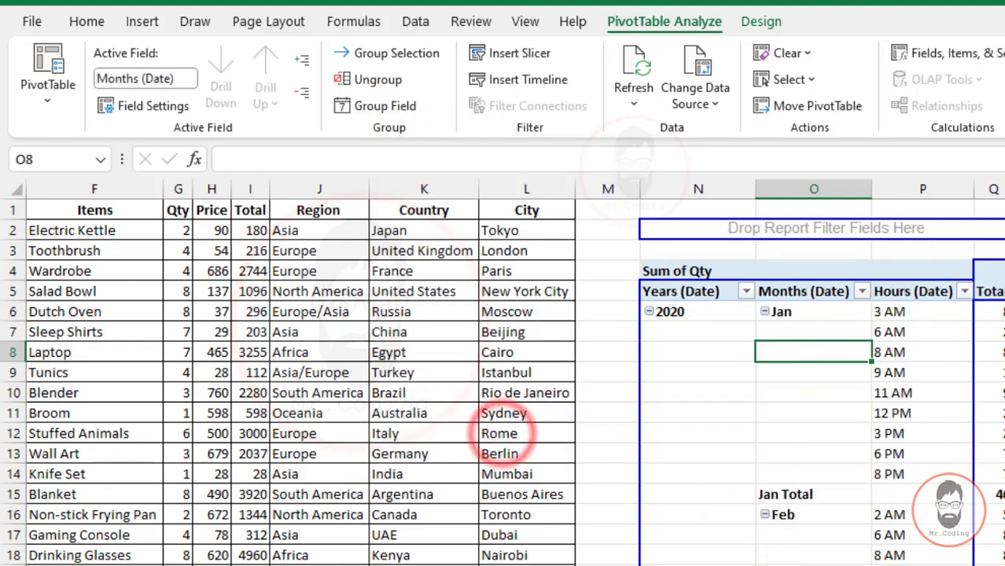
{"action": "scroll", "coordinate": [501, 434], "scroll_direction": "right", "scroll_amount": 2}
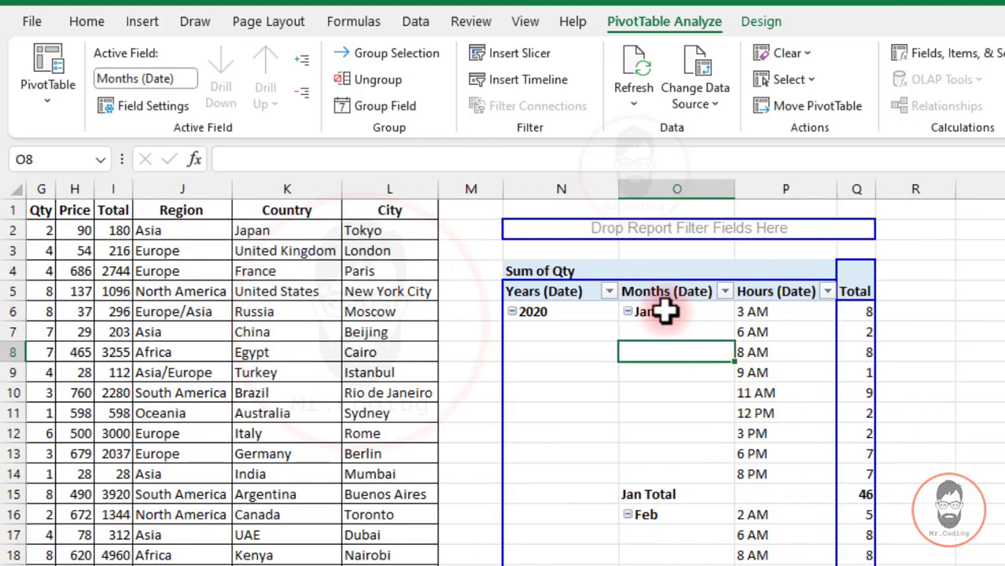
{"action": "left_click", "coordinate": [745, 311]}
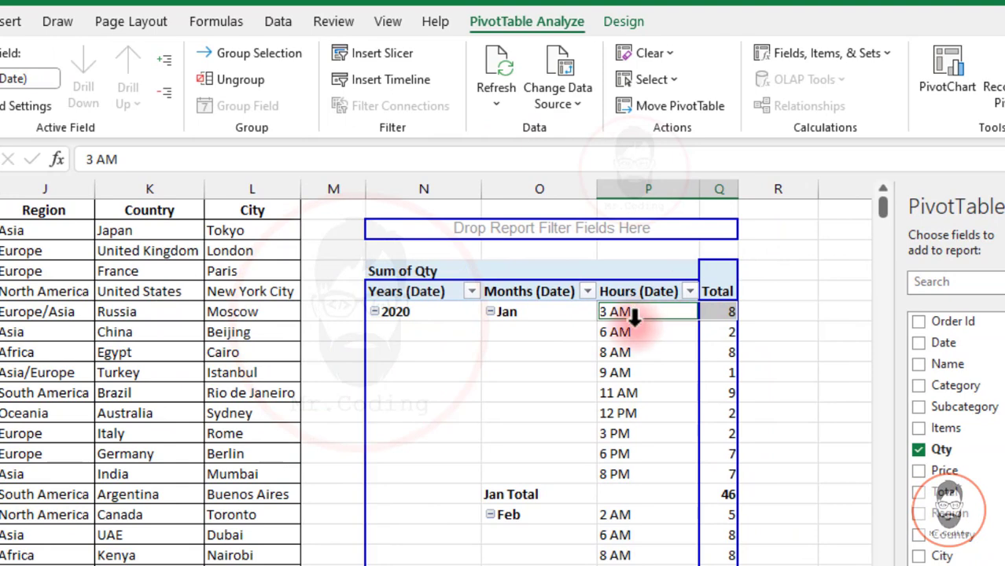
Collapse all months in the PivotTable, then expand January 2020 to check its hourly quantities and collapse it again
{"action": "left_click", "coordinate": [515, 313]}
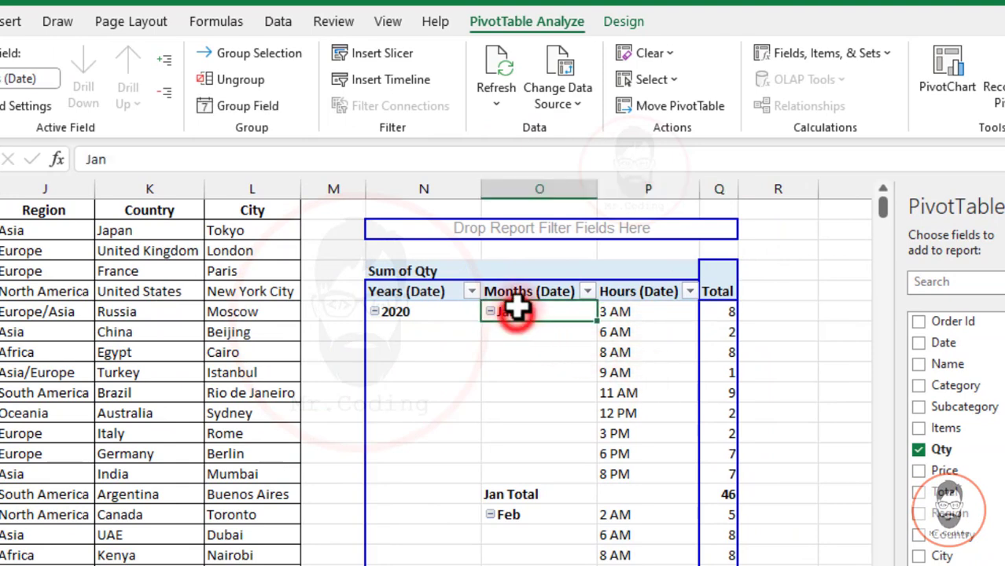
{"action": "left_click", "coordinate": [169, 95]}
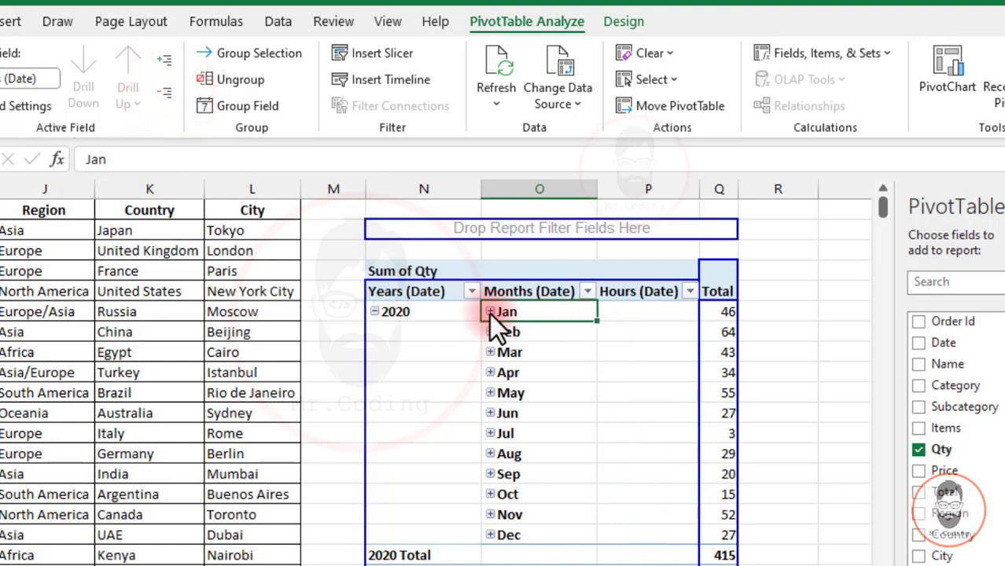
{"action": "left_click", "coordinate": [490, 312]}
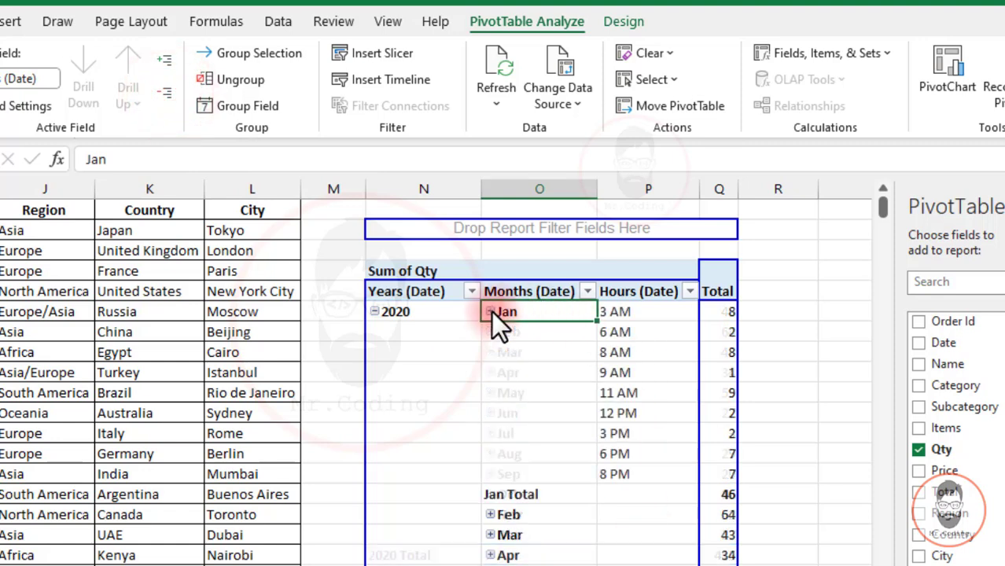
{"action": "left_click_drag", "start_coordinate": [629, 314], "coordinate": [724, 466]}
{"action": "left_click_drag", "start_coordinate": [716, 314], "coordinate": [717, 472]}
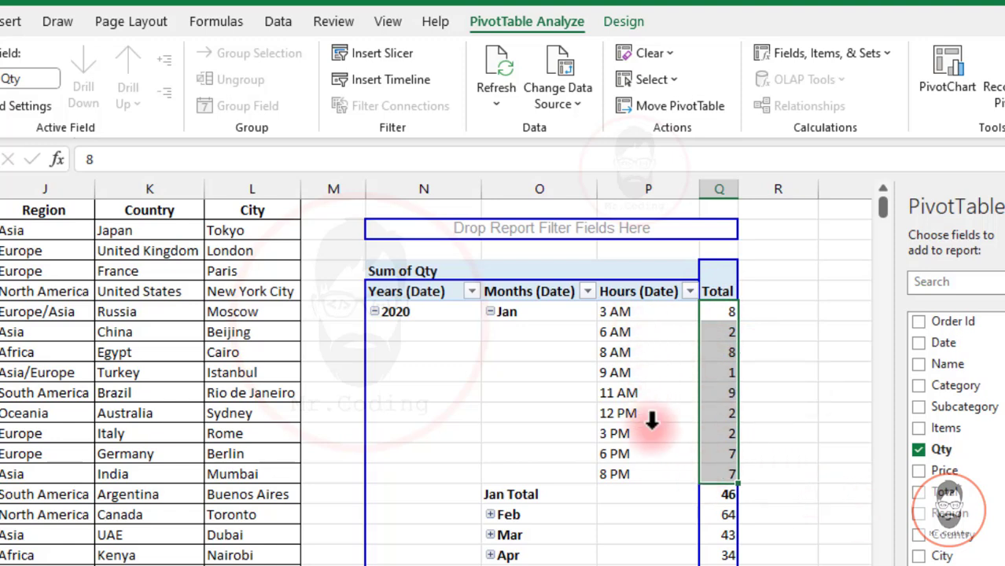
{"action": "left_click", "coordinate": [490, 312]}
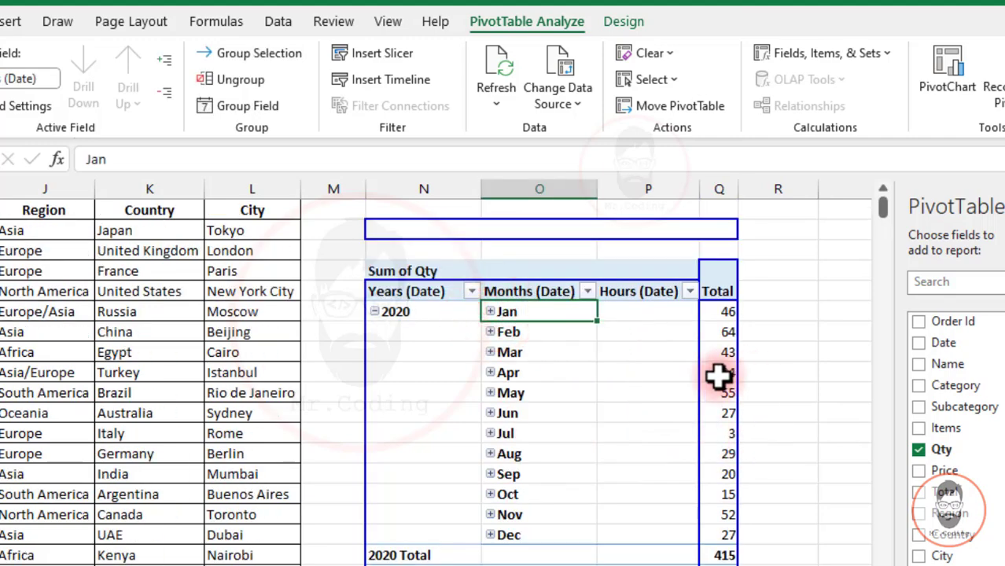
Expand April 2022 in the PivotTable and examine its hours and their quantities
{"action": "scroll", "coordinate": [725, 378], "scroll_direction": "down", "scroll_amount": 4}
{"action": "scroll", "coordinate": [725, 377], "scroll_direction": "down", "scroll_amount": 4}
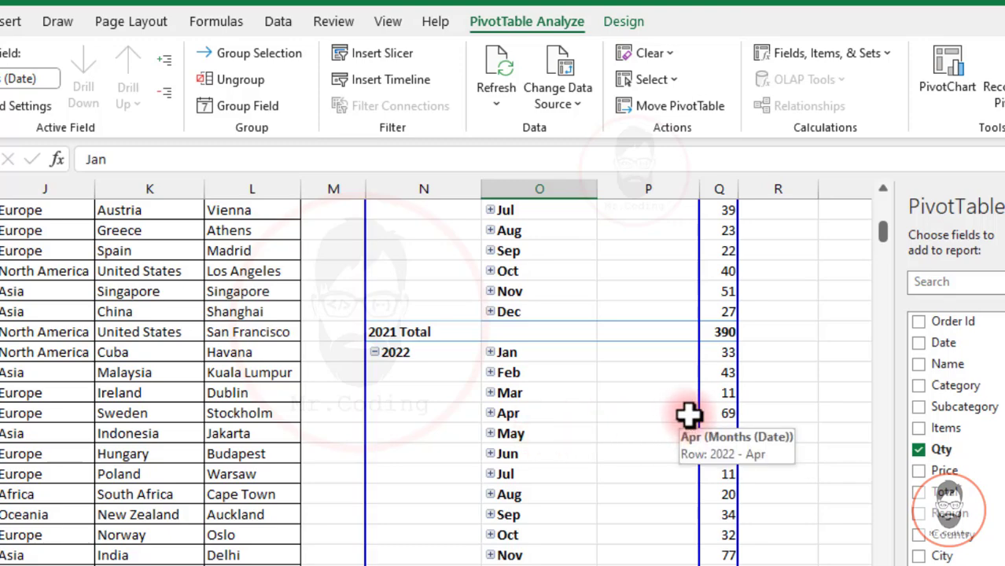
{"action": "scroll", "coordinate": [512, 358], "scroll_direction": "down", "scroll_amount": 1}
{"action": "left_click", "coordinate": [489, 353]}
{"action": "scroll", "coordinate": [602, 420], "scroll_direction": "down", "scroll_amount": 5}
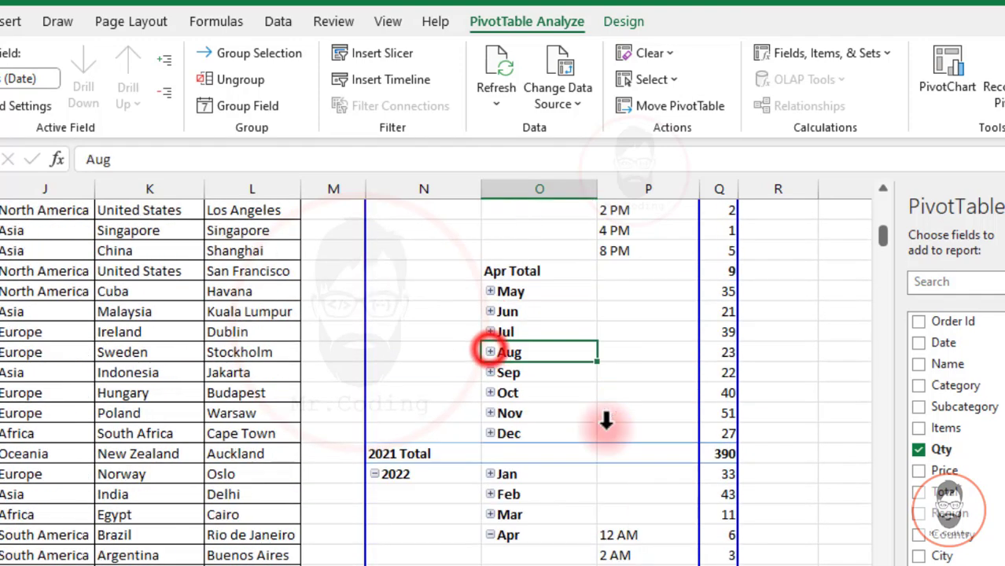
{"action": "scroll", "coordinate": [606, 420], "scroll_direction": "up", "scroll_amount": 5}
{"action": "left_click", "coordinate": [655, 352]}
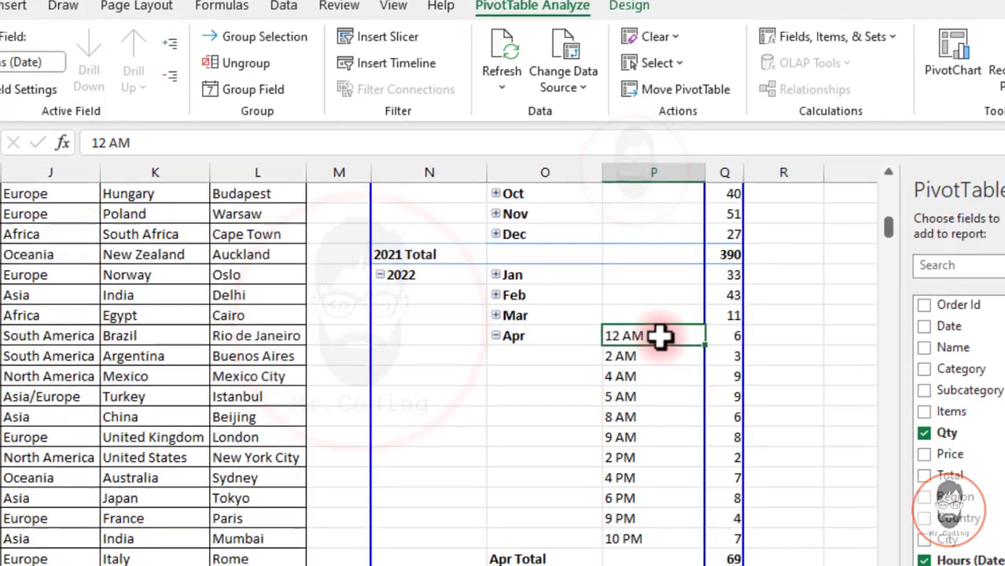
{"action": "left_click_drag", "start_coordinate": [660, 336], "coordinate": [674, 543]}
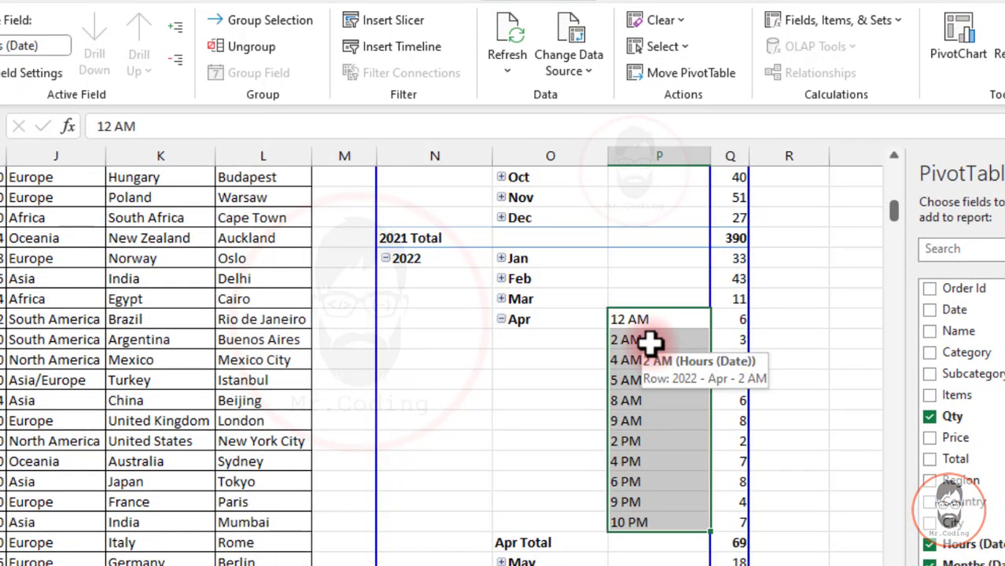
{"action": "left_click_drag", "start_coordinate": [736, 320], "coordinate": [739, 523]}
Check which units the date grouping uses and keep Hours, Months and Years selected
{"action": "left_click", "coordinate": [528, 319]}
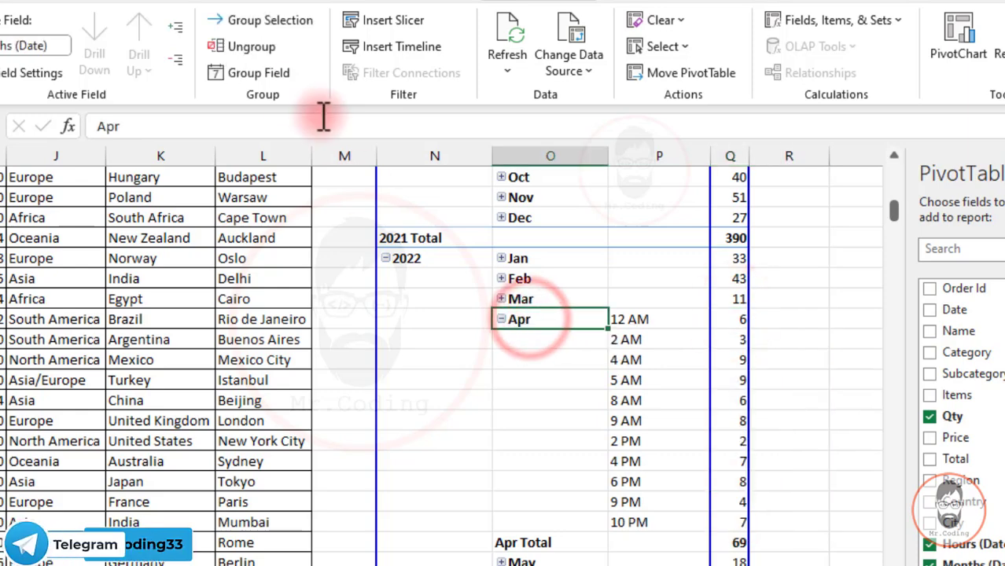
{"action": "left_click", "coordinate": [272, 73]}
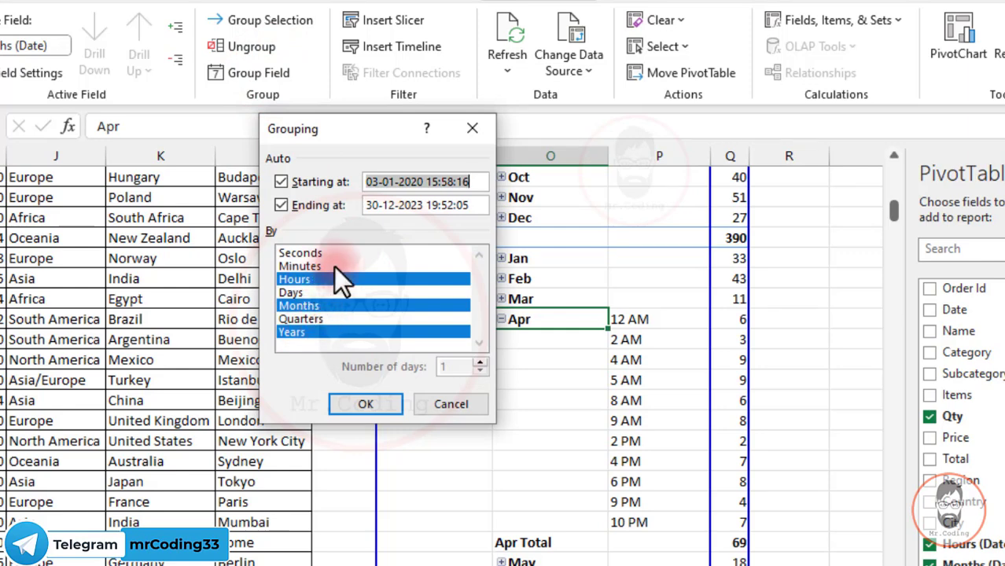
{"action": "left_click", "coordinate": [366, 404]}
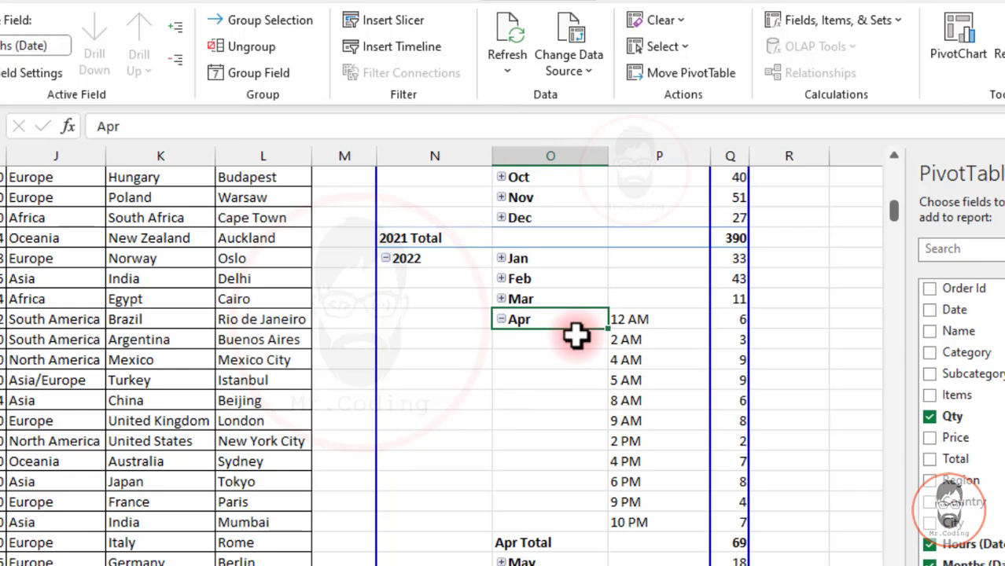
Ungroup the PivotTable's years, months and hours back into individual dates
{"action": "scroll", "coordinate": [576, 339], "scroll_direction": "down", "scroll_amount": 6}
{"action": "scroll", "coordinate": [576, 349], "scroll_direction": "up", "scroll_amount": 4}
{"action": "left_click", "coordinate": [417, 278]}
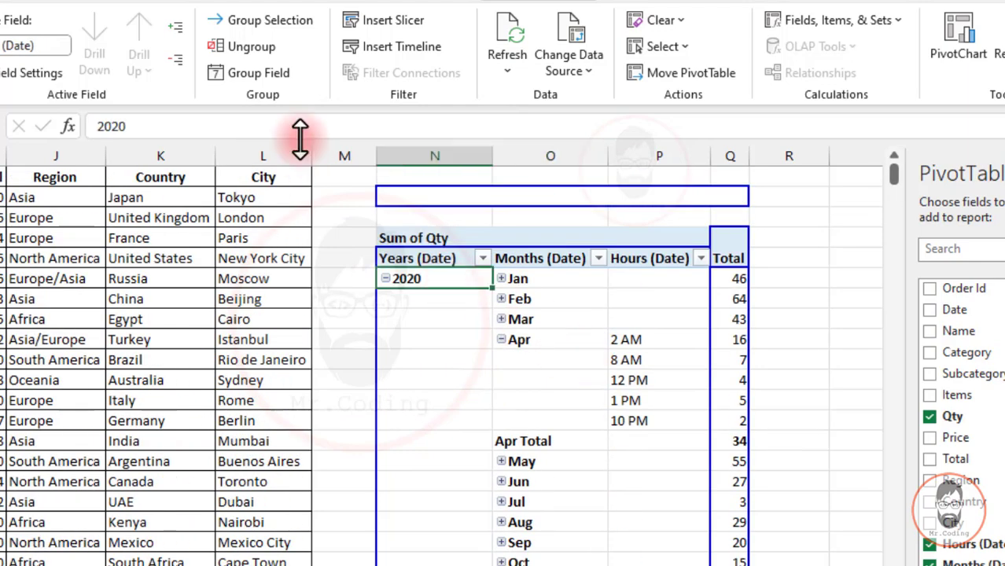
{"action": "left_click", "coordinate": [252, 48]}
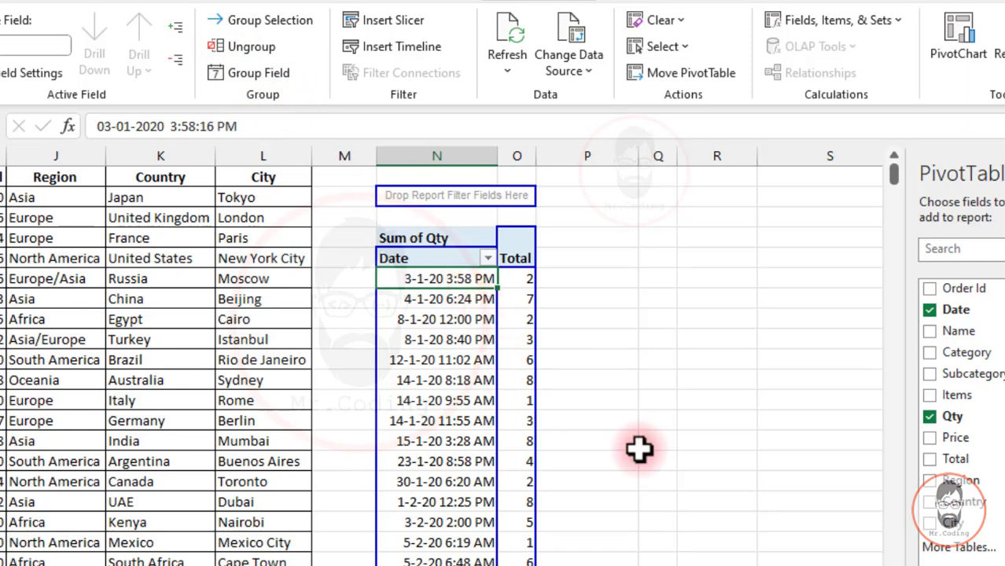
Group the PivotTable's dates by Days only, in intervals of 10 days
{"action": "left_click", "coordinate": [431, 303]}
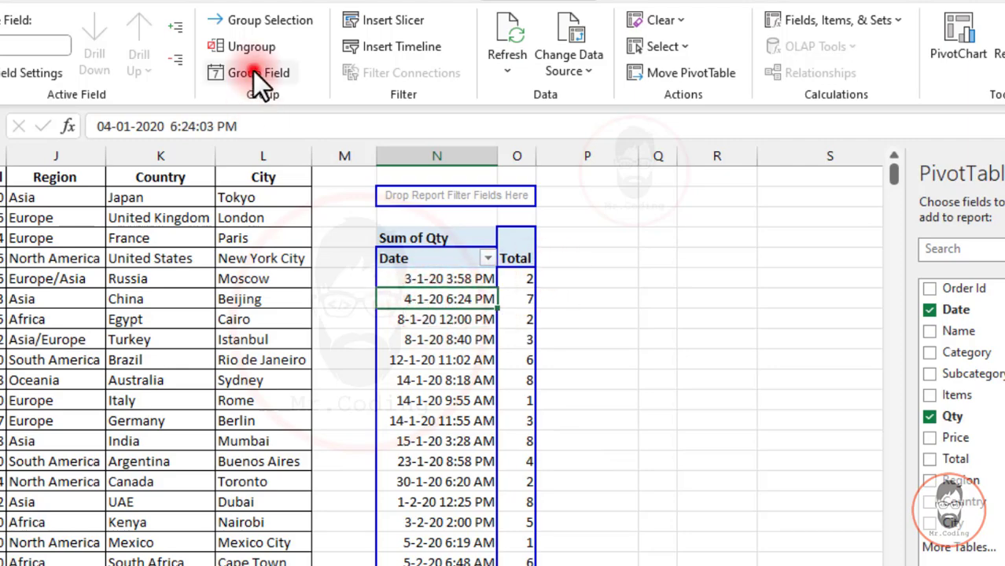
{"action": "left_click", "coordinate": [252, 70]}
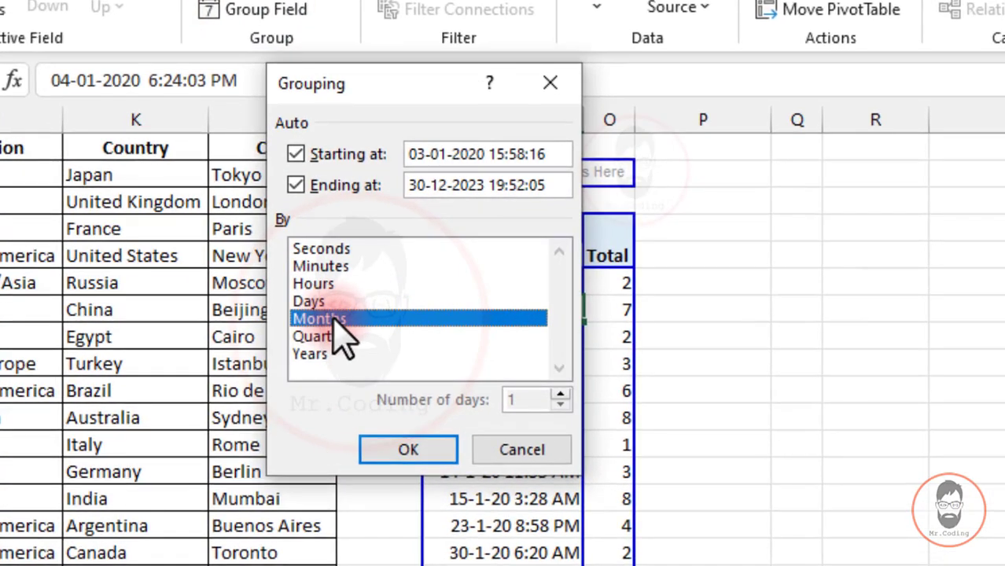
{"action": "left_click", "coordinate": [334, 319]}
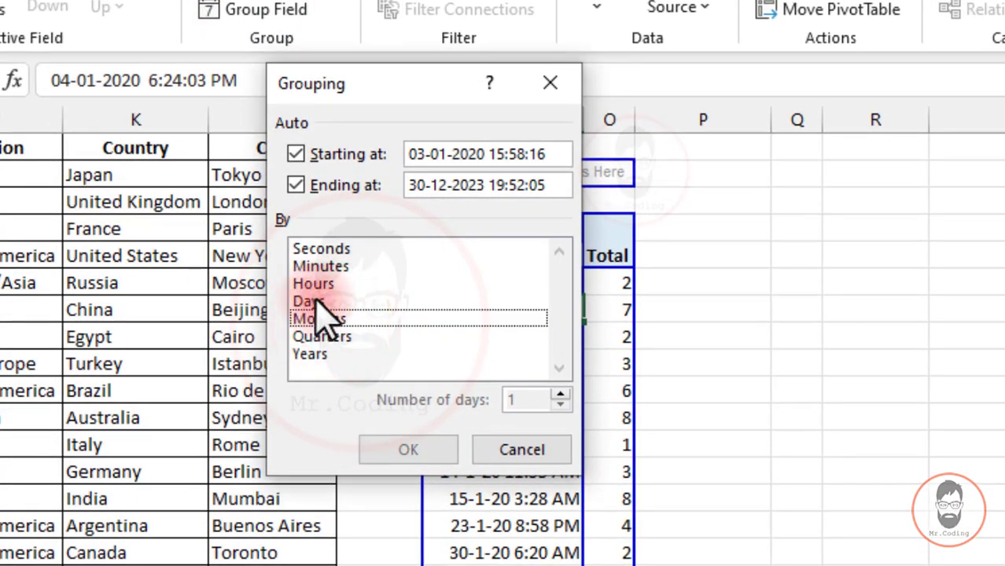
{"action": "left_click", "coordinate": [317, 301]}
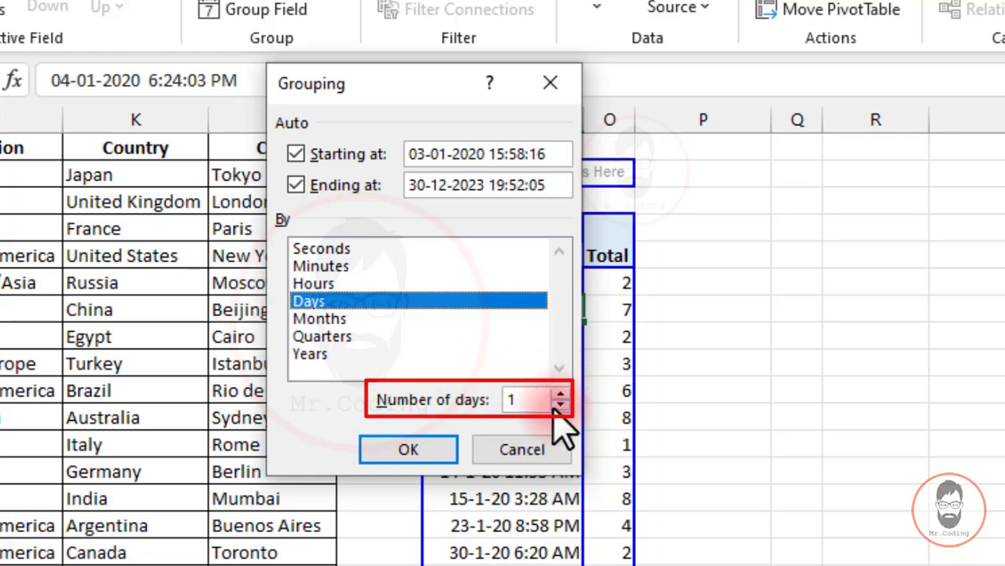
{"action": "left_click", "coordinate": [531, 398]}
{"action": "type", "text": "0"}
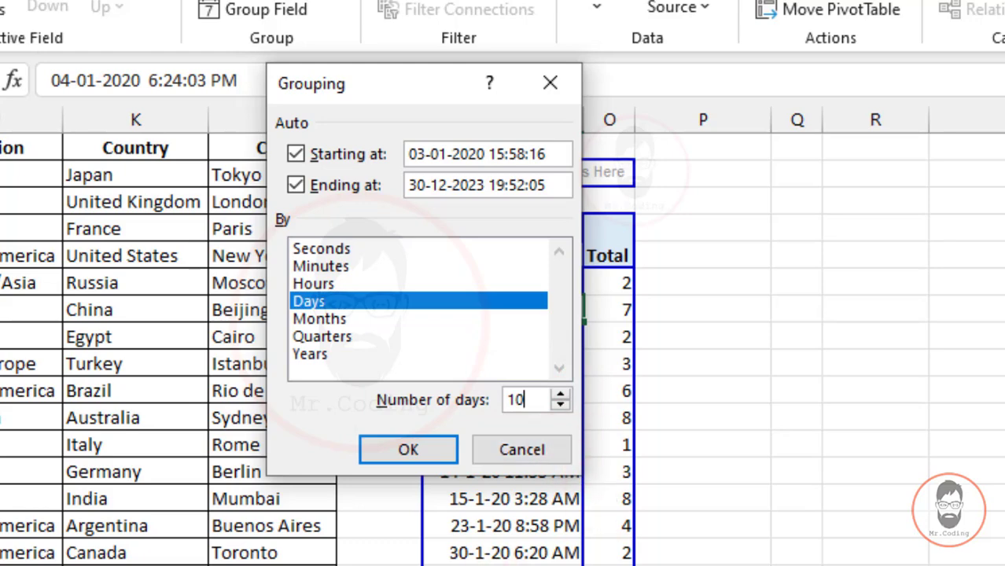
{"action": "left_click", "coordinate": [426, 94]}
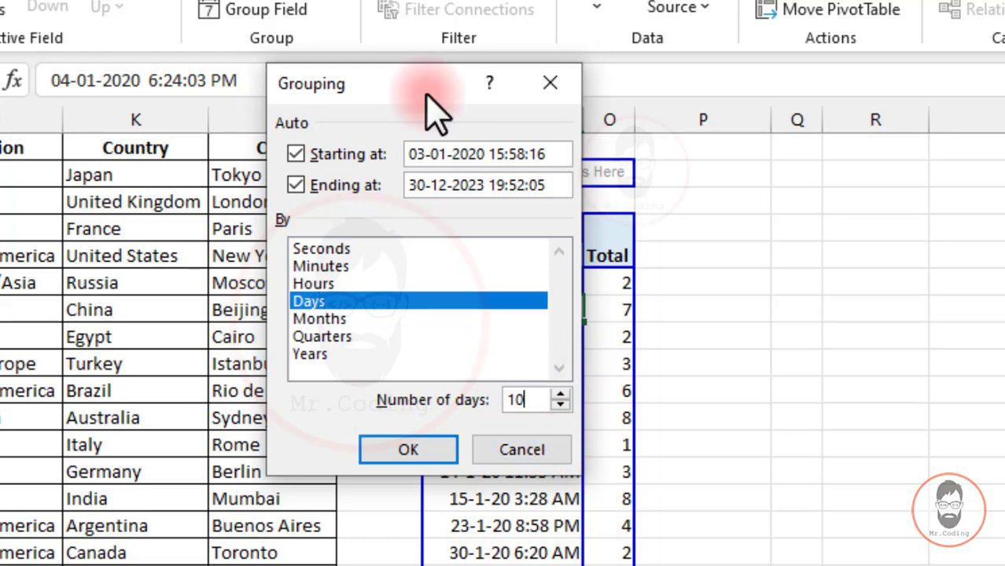
{"action": "left_click", "coordinate": [412, 455]}
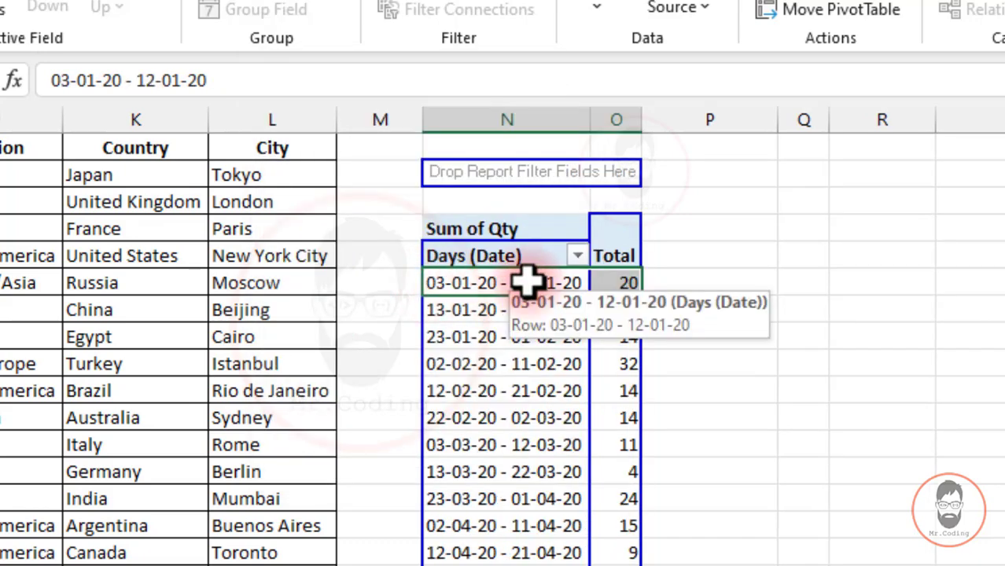
Examine the ten-day date ranges in the PivotTable and their summed quantities
{"action": "left_click", "coordinate": [437, 337]}
{"action": "left_click", "coordinate": [441, 310]}
{"action": "left_click", "coordinate": [438, 337]}
{"action": "left_click", "coordinate": [439, 363]}
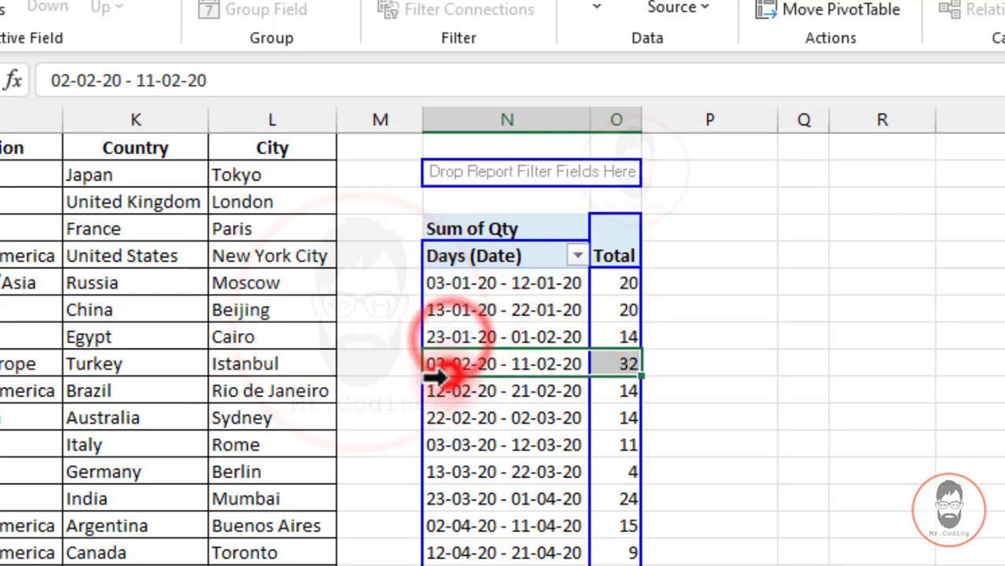
{"action": "scroll", "coordinate": [435, 380], "scroll_direction": "down", "scroll_amount": 4}
{"action": "scroll", "coordinate": [435, 380], "scroll_direction": "up", "scroll_amount": 4}
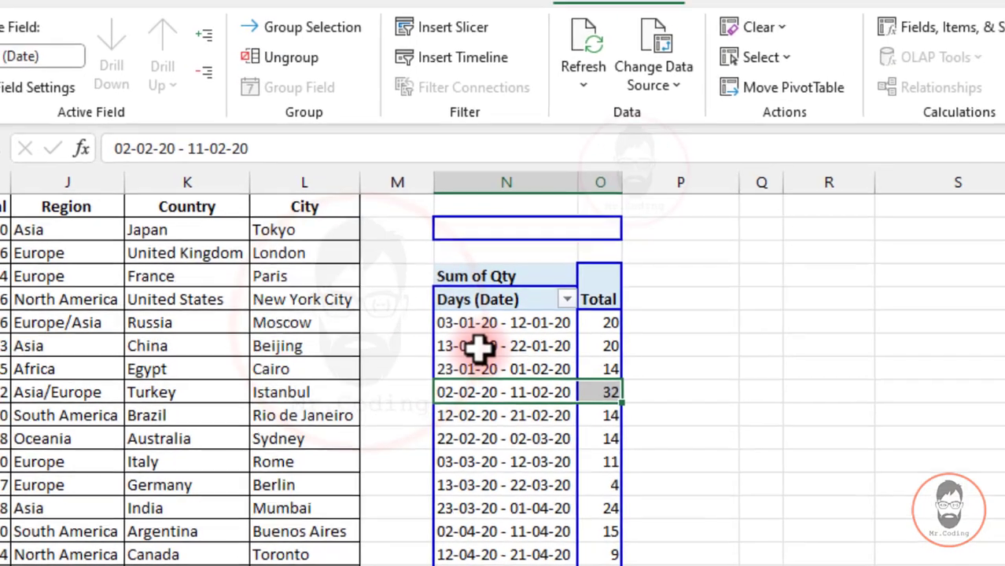
Regroup the PivotTable's dates into 15-day intervals and look through the ranges, then reopen the date grouping and confirm it
{"action": "left_click", "coordinate": [471, 311]}
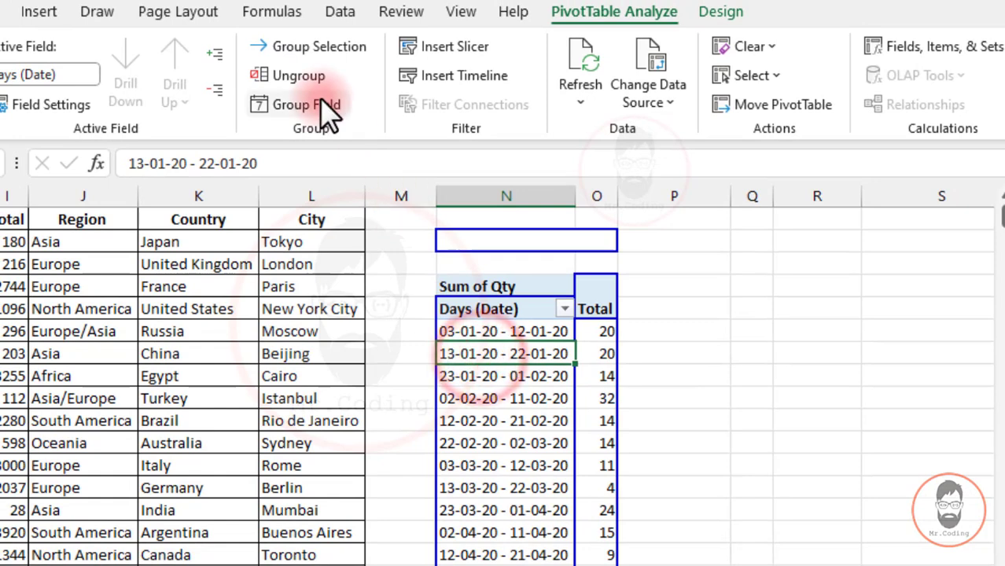
{"action": "left_click", "coordinate": [323, 106]}
{"action": "left_click", "coordinate": [525, 428]}
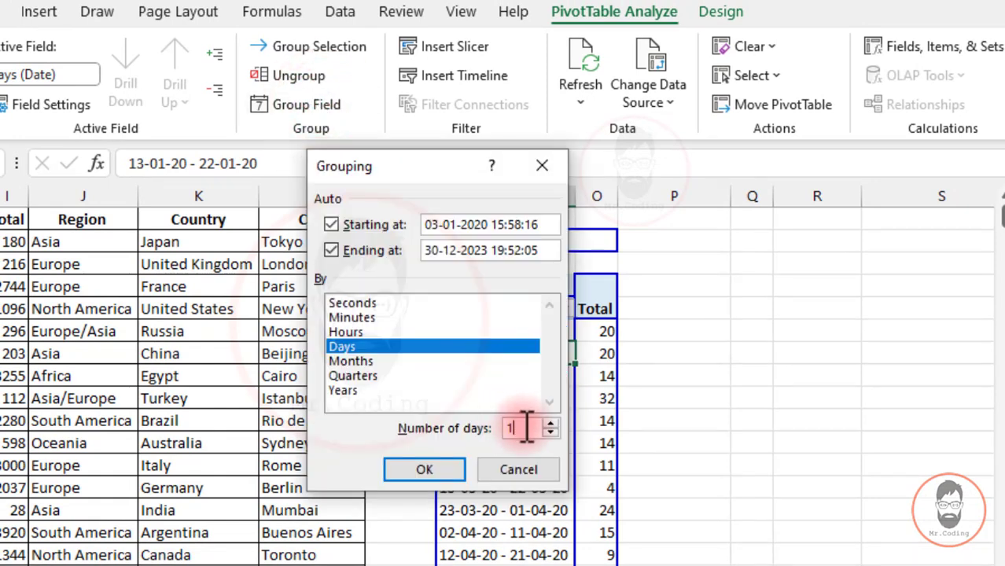
{"action": "left_click", "coordinate": [417, 470]}
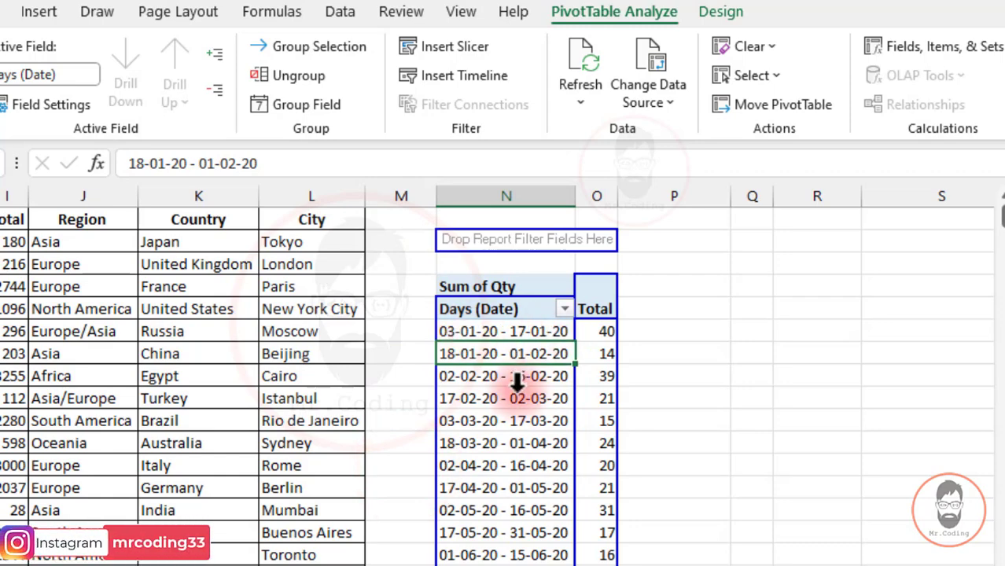
{"action": "scroll", "coordinate": [516, 381], "scroll_direction": "down", "scroll_amount": 5}
{"action": "scroll", "coordinate": [516, 381], "scroll_direction": "up", "scroll_amount": 5}
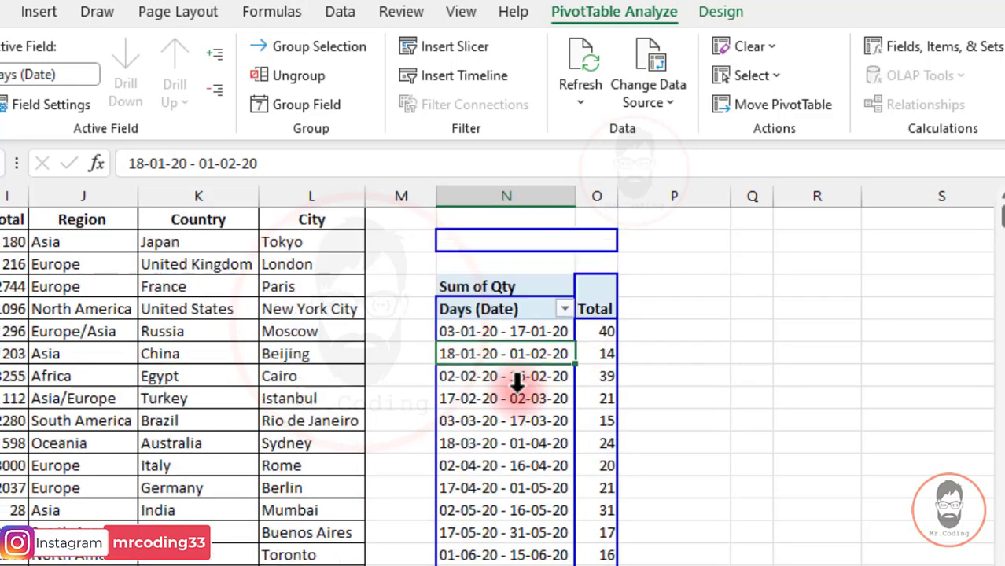
{"action": "left_click", "coordinate": [307, 105]}
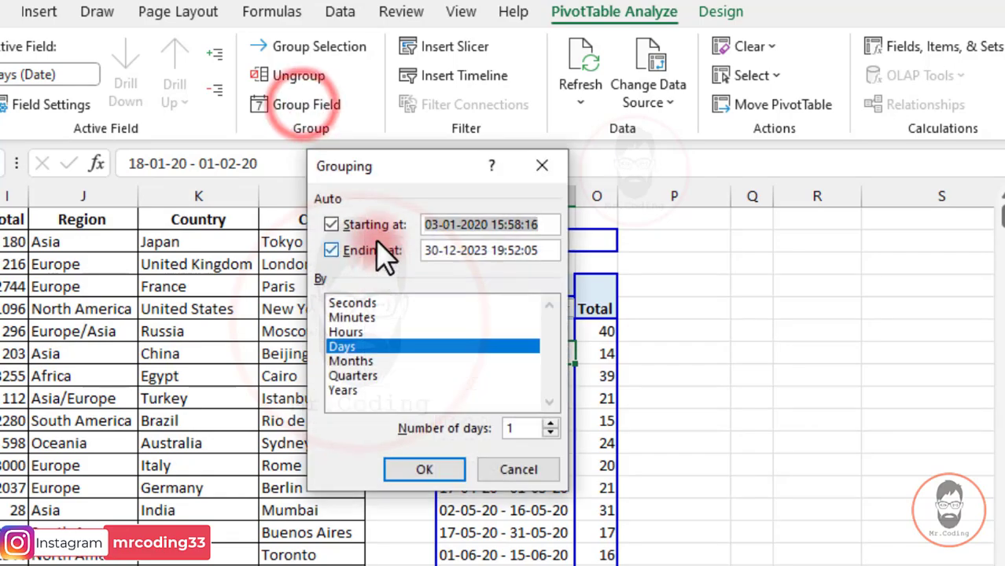
{"action": "left_click", "coordinate": [425, 467]}
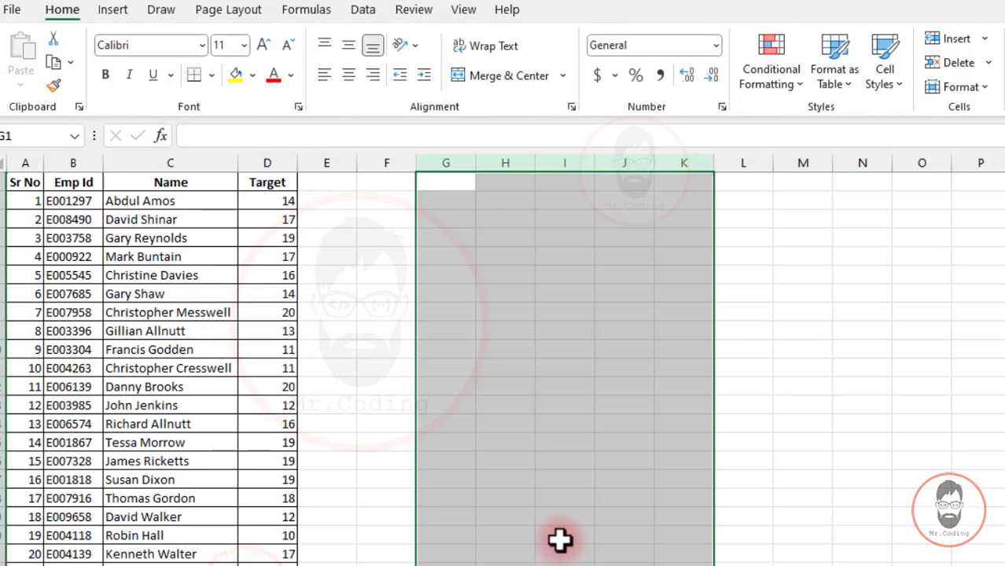
Insert a PivotTable from the employee target data in Sheet2!$A$1:$D$51, placed on the existing worksheet at cell I3
{"action": "left_click", "coordinate": [126, 269]}
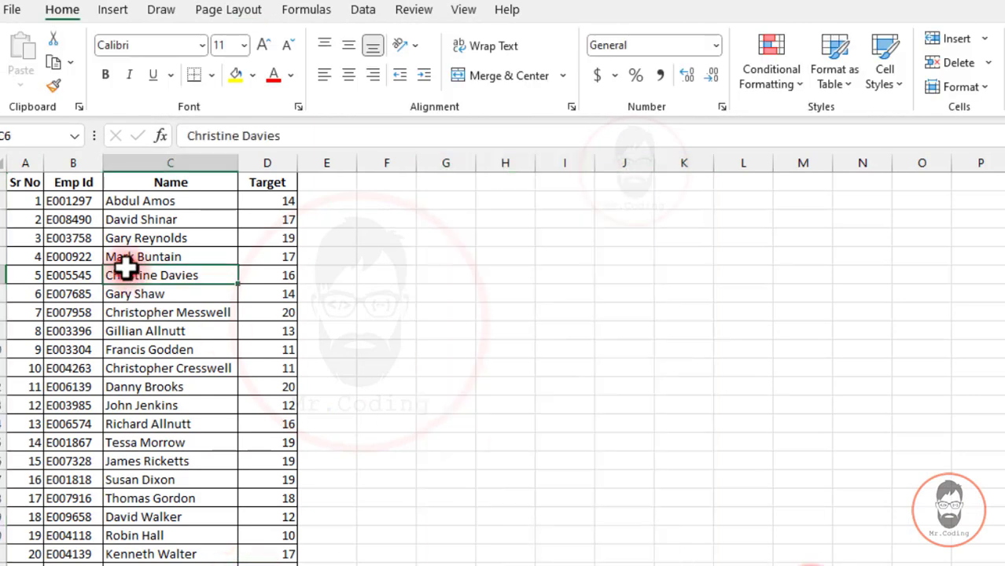
{"action": "left_click_drag", "start_coordinate": [24, 187], "coordinate": [23, 276]}
{"action": "left_click", "coordinate": [25, 194]}
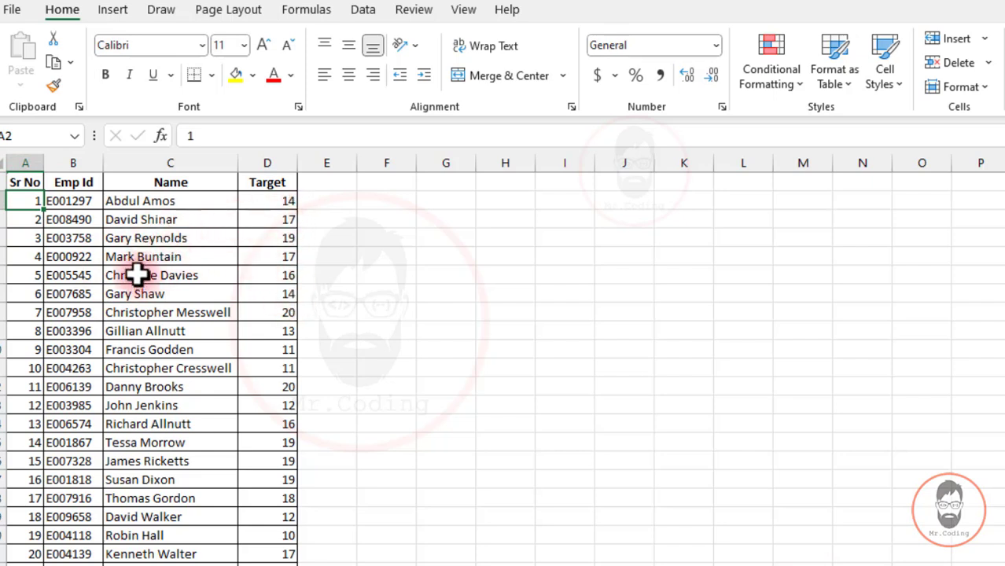
{"action": "key", "text": "ctrl+a"}
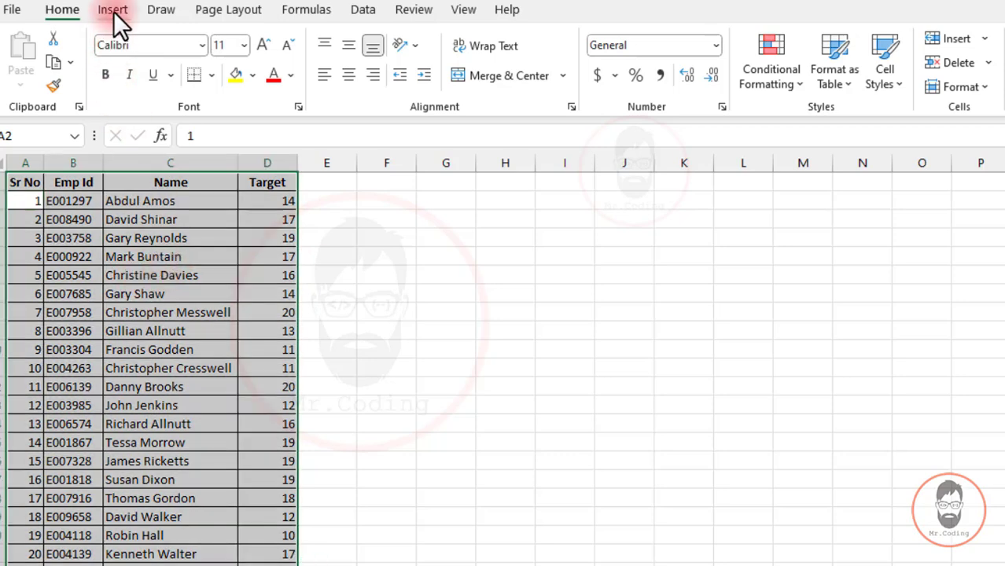
{"action": "left_click", "coordinate": [113, 11]}
{"action": "left_click", "coordinate": [30, 36]}
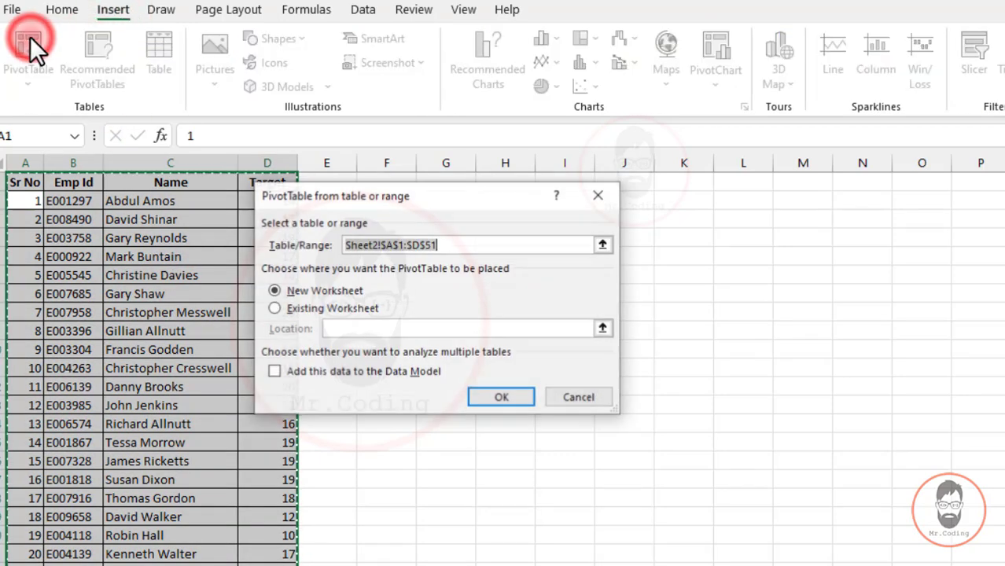
{"action": "left_click", "coordinate": [303, 309]}
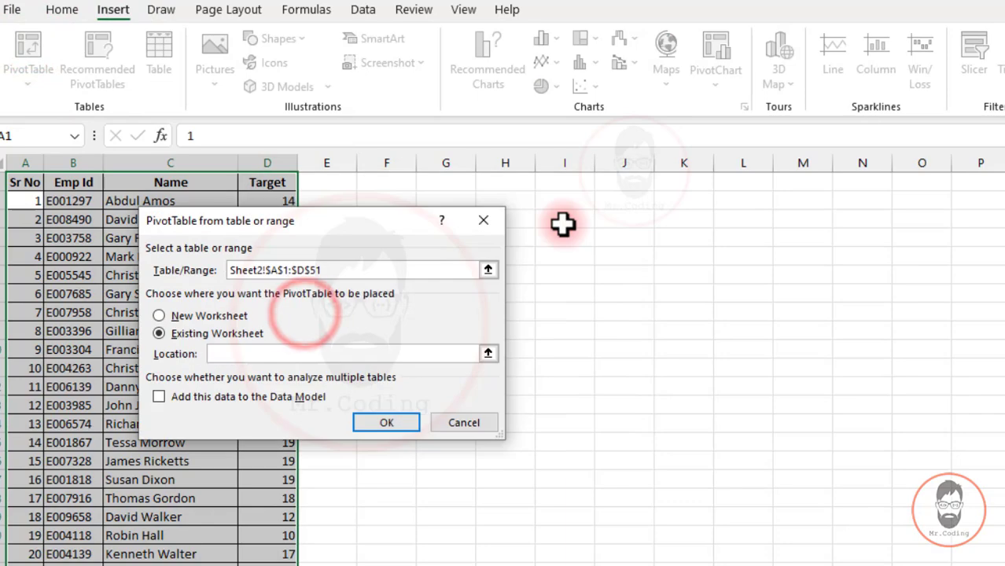
{"action": "left_click", "coordinate": [563, 222]}
{"action": "left_click", "coordinate": [404, 418]}
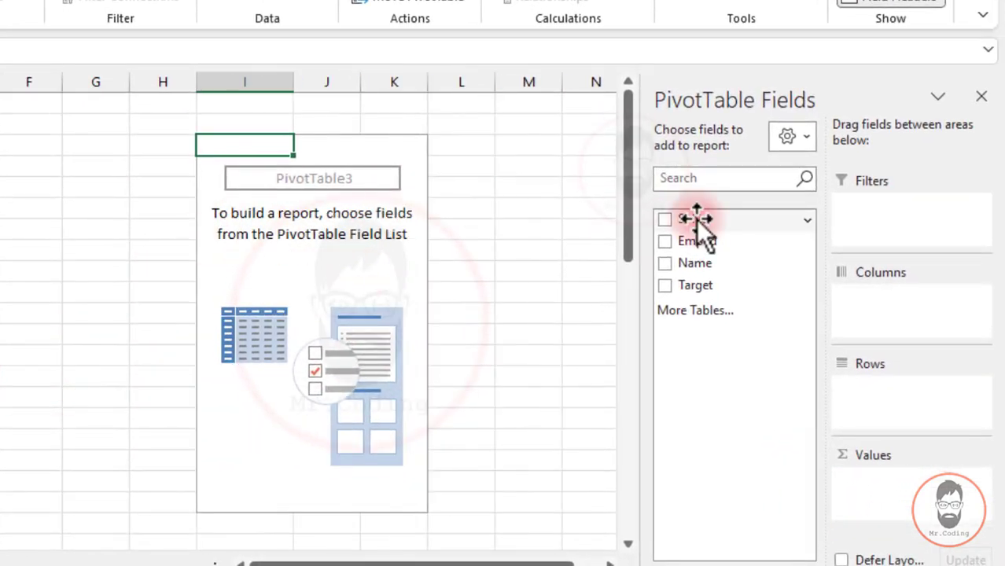
Add Sr No to the PivotTable's rows and Target to its values, and check the first serial number's target
{"action": "left_click_drag", "start_coordinate": [697, 219], "coordinate": [867, 414]}
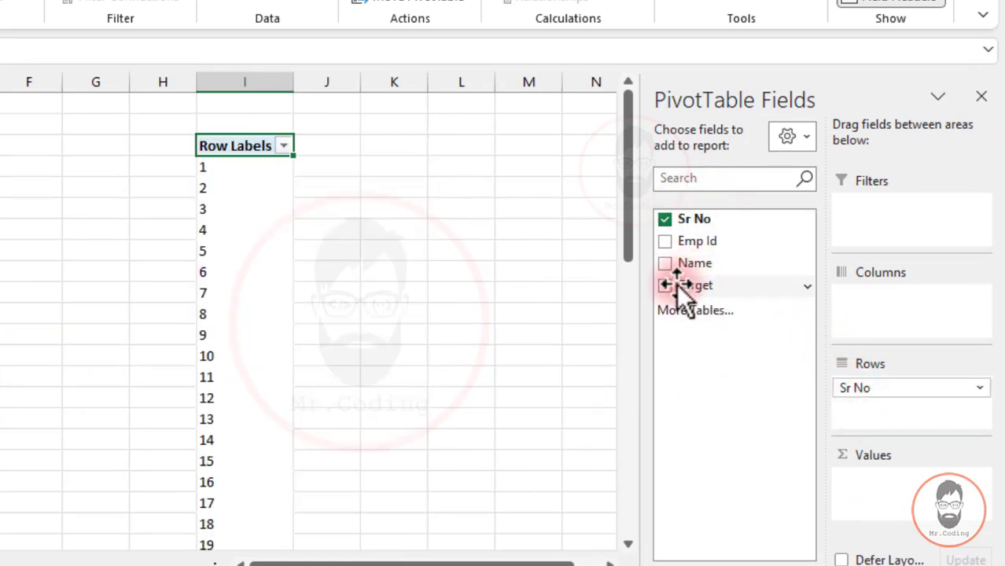
{"action": "left_click_drag", "start_coordinate": [674, 284], "coordinate": [872, 495]}
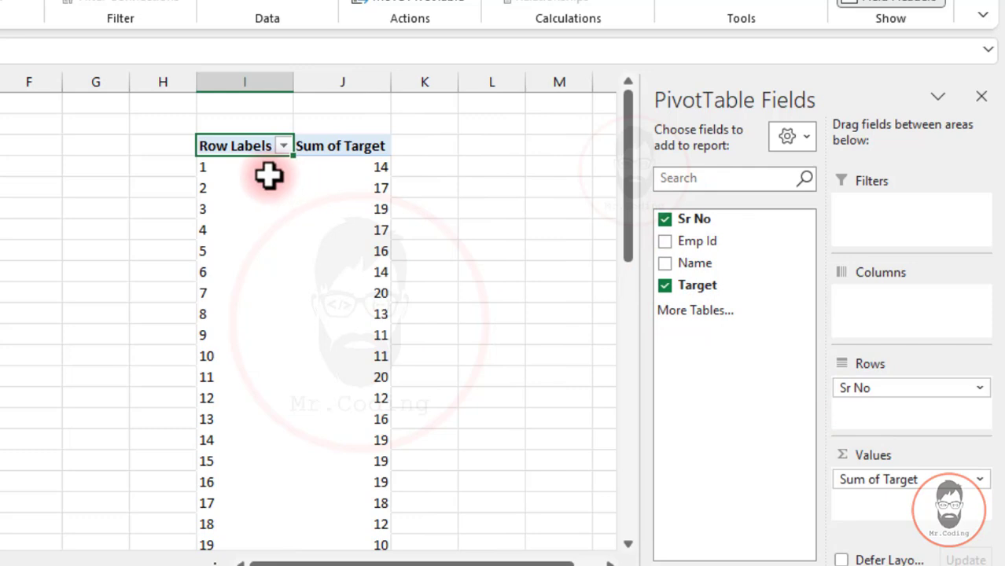
{"action": "left_click", "coordinate": [227, 167]}
{"action": "left_click_drag", "start_coordinate": [224, 165], "coordinate": [371, 167]}
{"action": "left_click", "coordinate": [371, 166]}
{"action": "mouse_move", "coordinate": [337, 254]}
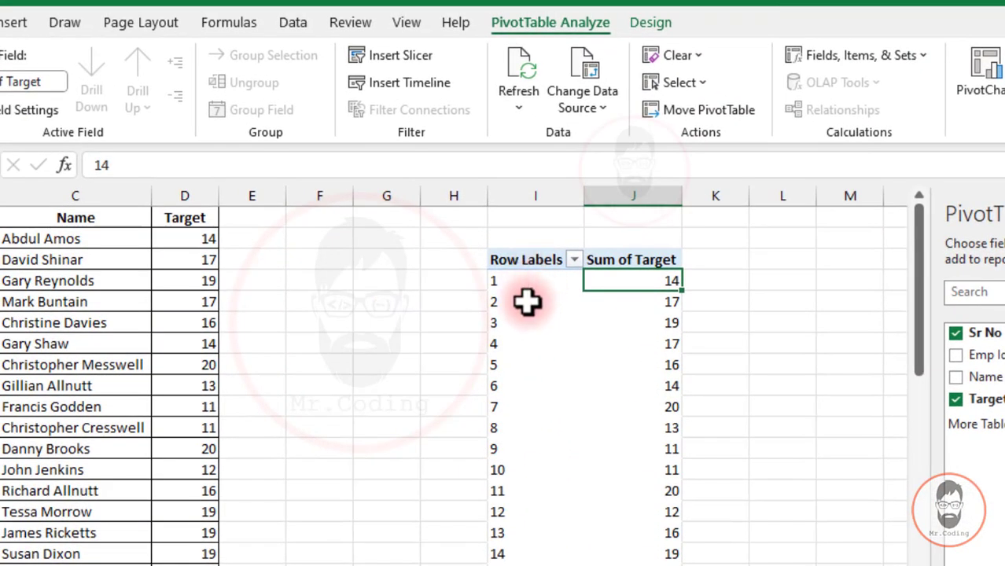
Group the PivotTable's serial numbers from 1 to 50 in intervals of 10 and check the resulting ranges and the first range's target sum
{"action": "left_click", "coordinate": [526, 303]}
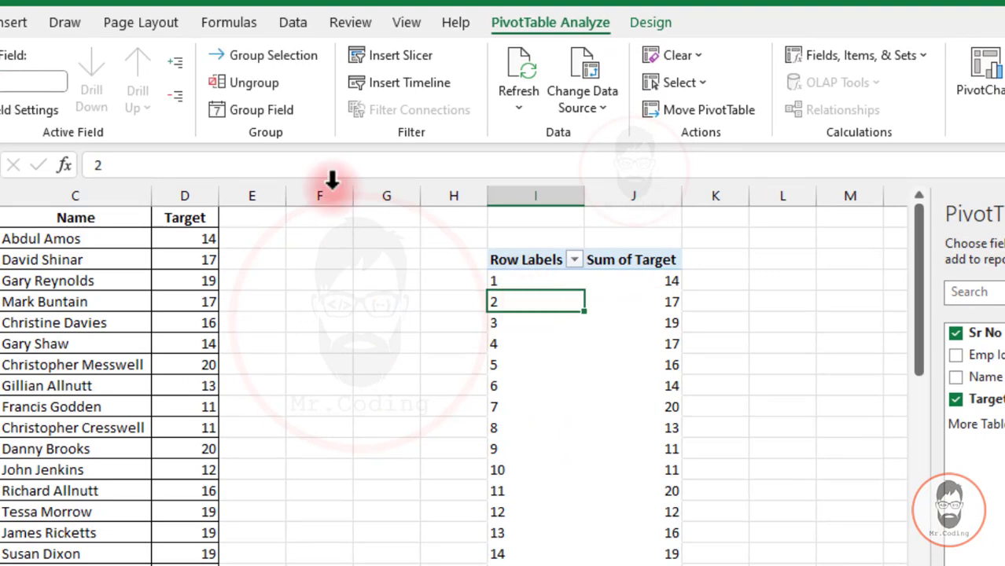
{"action": "left_click", "coordinate": [313, 61]}
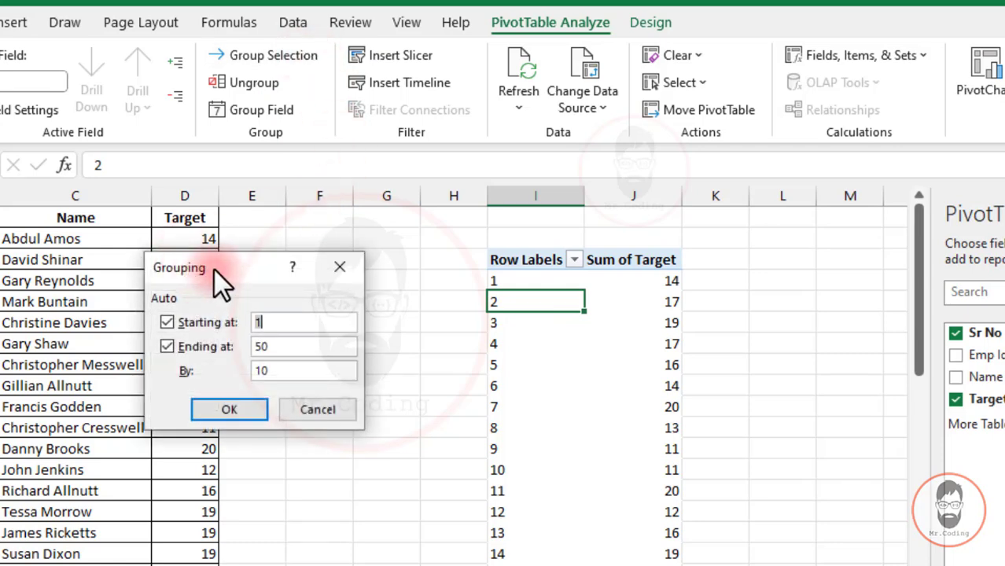
{"action": "left_click_drag", "start_coordinate": [212, 269], "coordinate": [289, 250]}
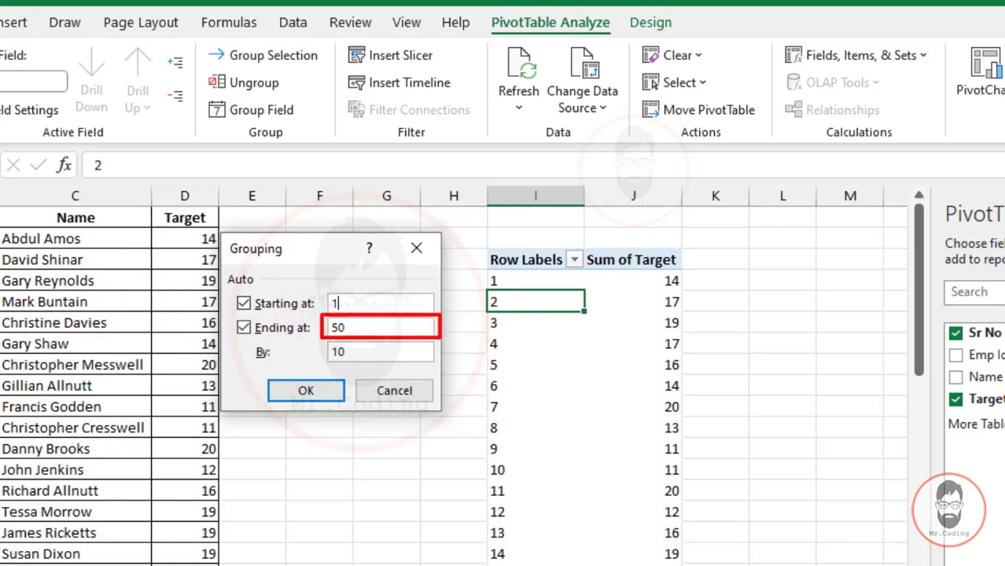
{"action": "double_click", "coordinate": [386, 330]}
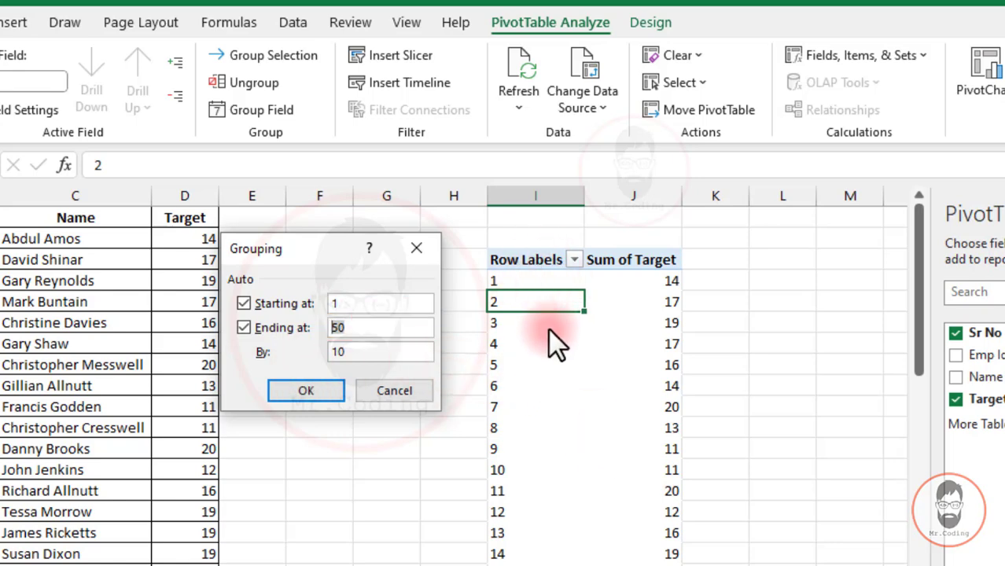
{"action": "double_click", "coordinate": [368, 351]}
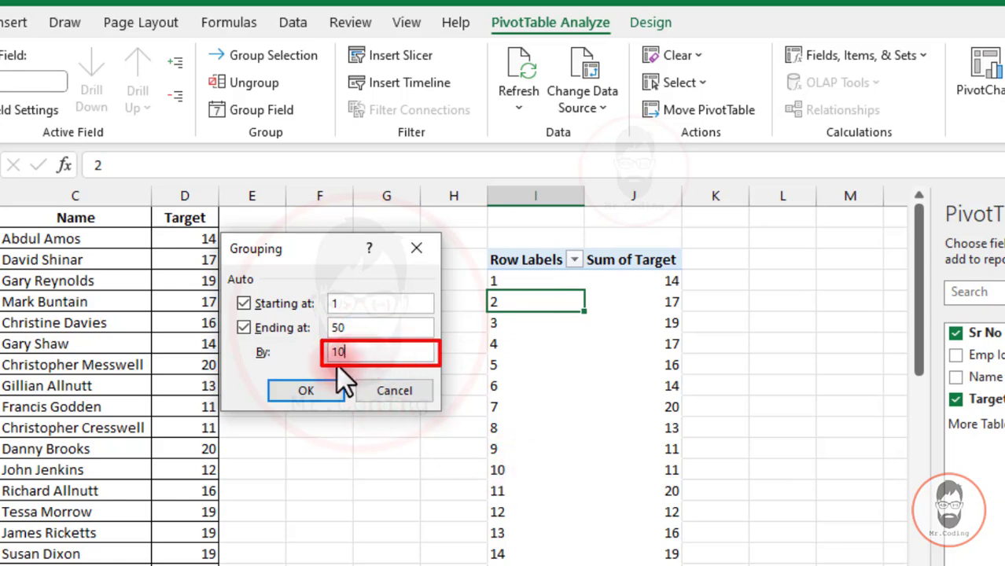
{"action": "left_click", "coordinate": [318, 387]}
{"action": "left_click", "coordinate": [525, 280]}
{"action": "left_click", "coordinate": [503, 301]}
{"action": "left_click", "coordinate": [503, 323]}
{"action": "left_click", "coordinate": [539, 281]}
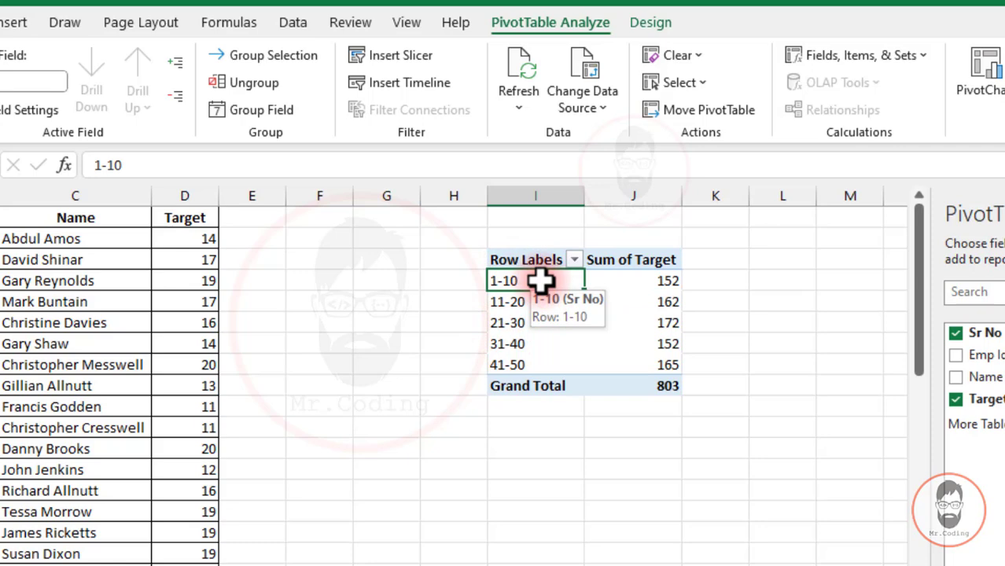
{"action": "left_click", "coordinate": [635, 281]}
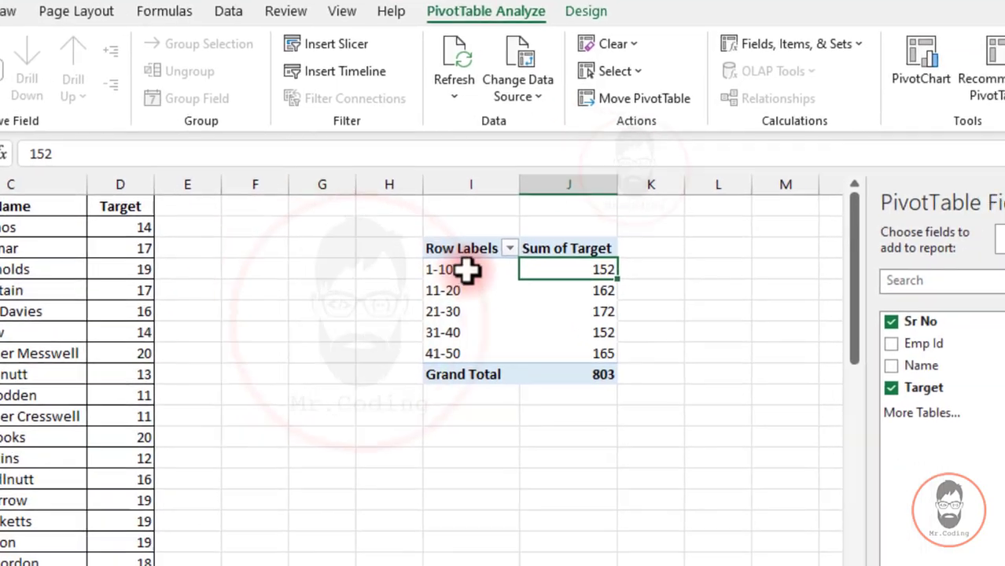
Add the Name field to the rows below Sr No and check the names and targets within the 1-10 group
{"action": "left_click", "coordinate": [508, 344]}
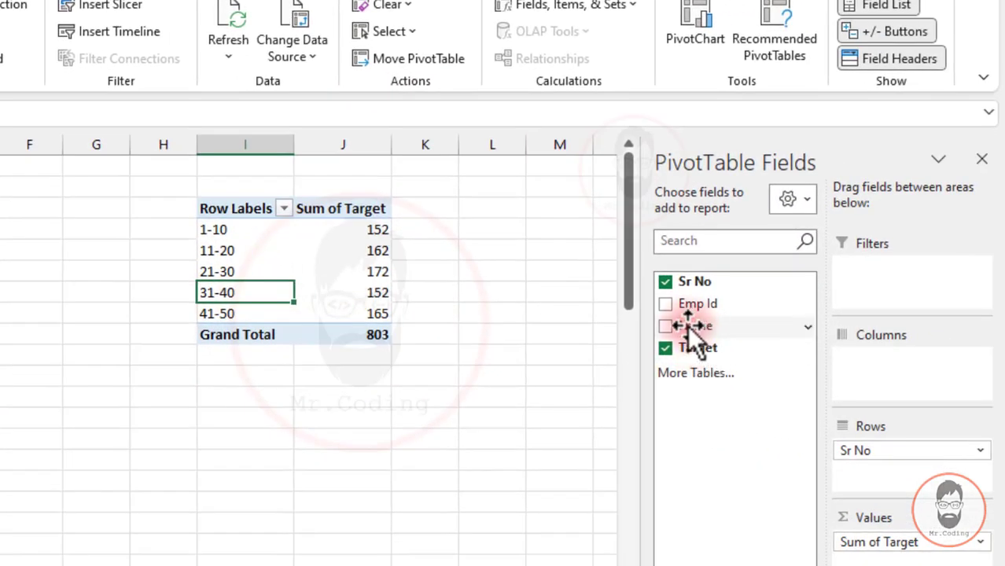
{"action": "left_click_drag", "start_coordinate": [687, 326], "coordinate": [905, 491]}
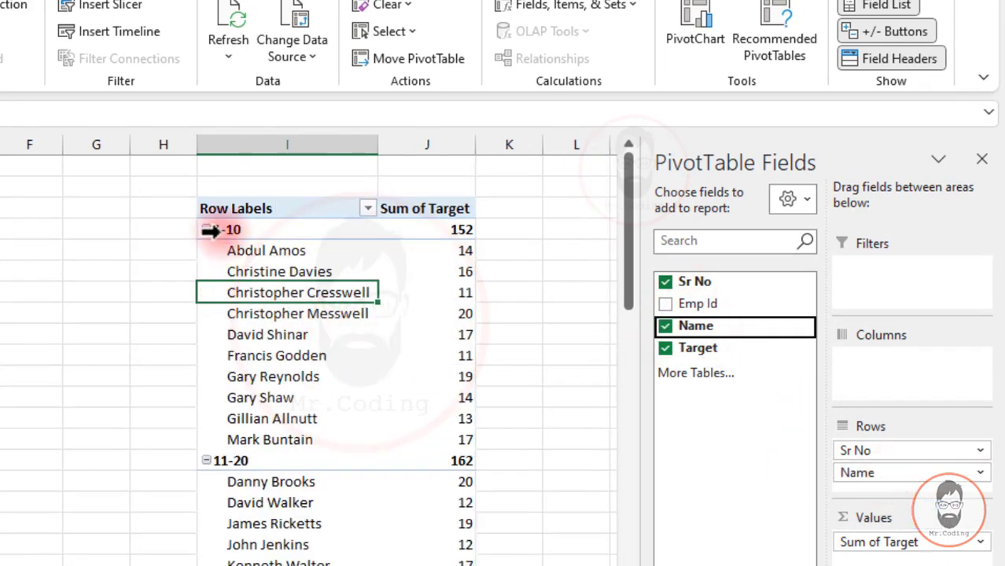
{"action": "mouse_move", "coordinate": [275, 250]}
{"action": "left_mouse_down"}
{"action": "mouse_move", "coordinate": [399, 397]}
{"action": "mouse_move", "coordinate": [411, 426]}
{"action": "mouse_move", "coordinate": [452, 441]}
{"action": "left_mouse_up"}
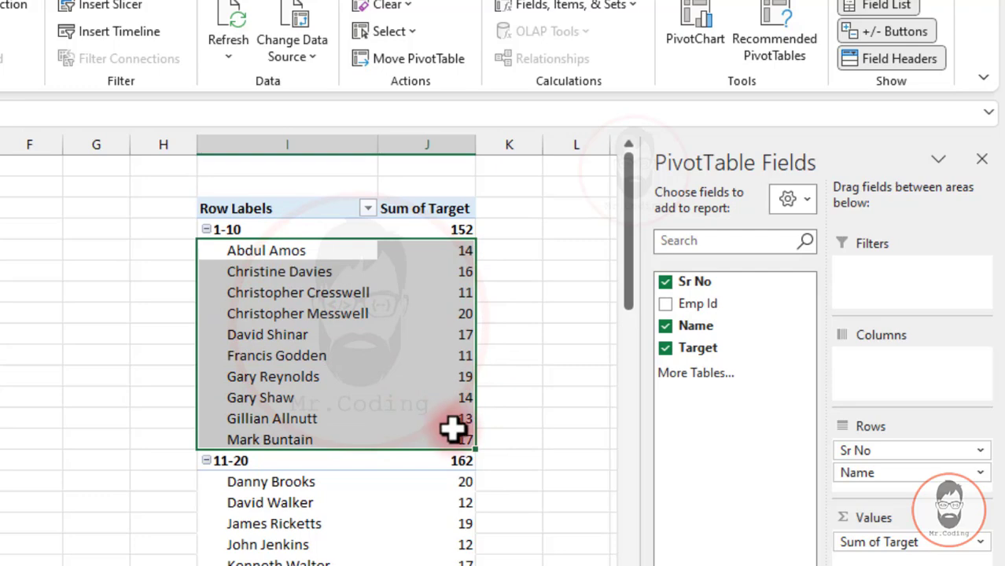
{"action": "left_click", "coordinate": [460, 229]}
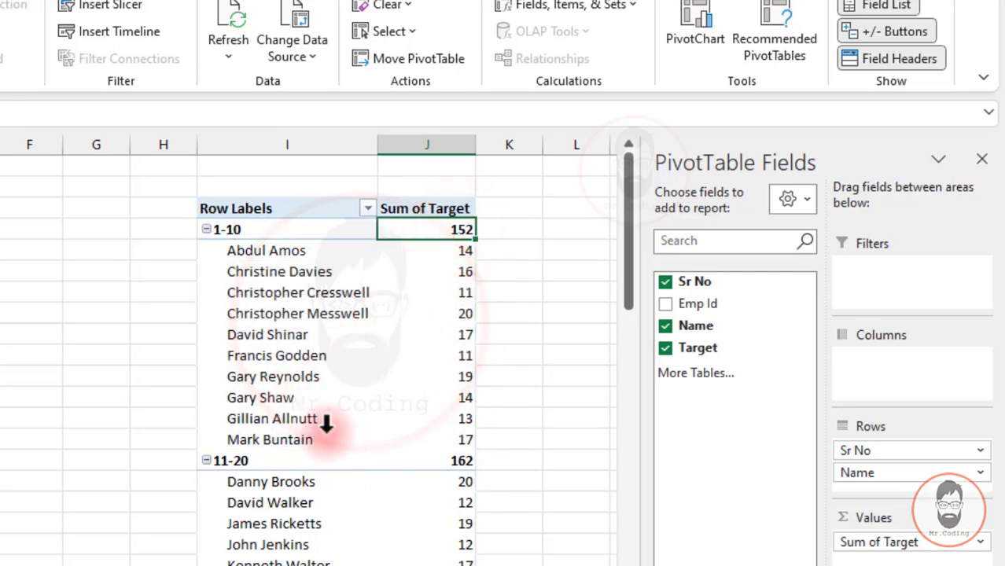
Collapse the serial number groups in the PivotTable and regroup Sr No from 1 to 50 in intervals of 5
{"action": "left_click", "coordinate": [224, 229]}
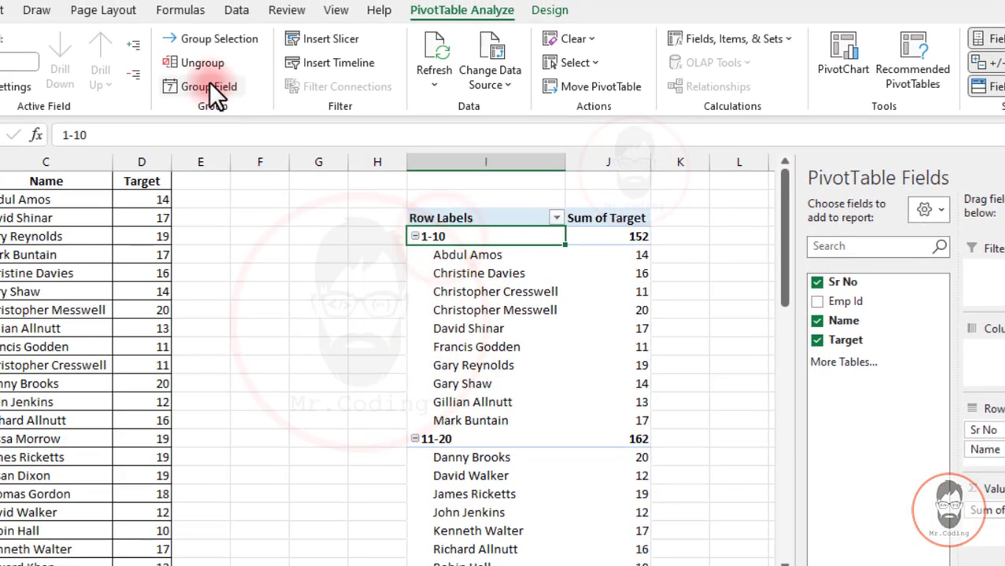
{"action": "left_click", "coordinate": [136, 75]}
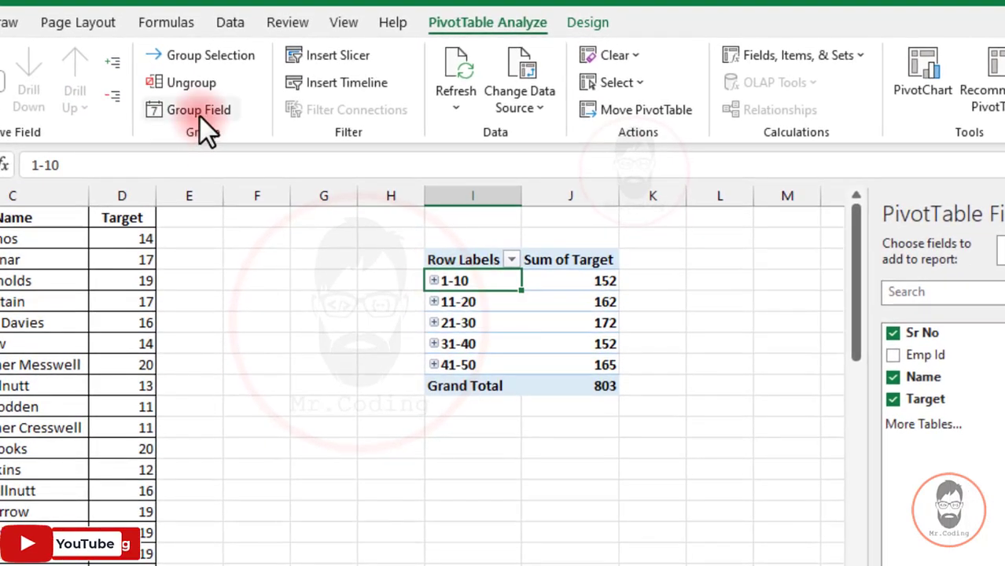
{"action": "left_click", "coordinate": [199, 115]}
{"action": "left_click", "coordinate": [290, 348]}
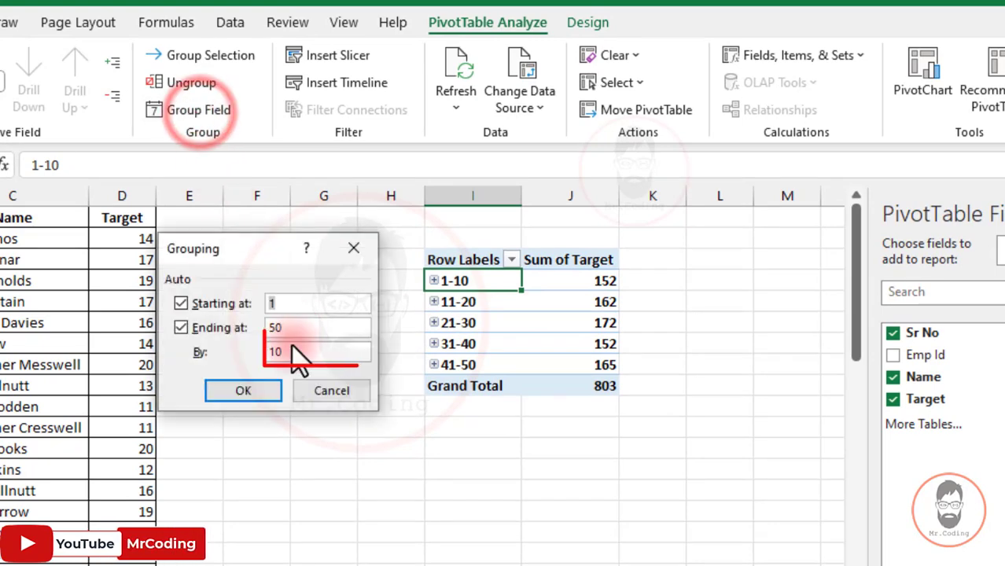
{"action": "type", "text": "5"}
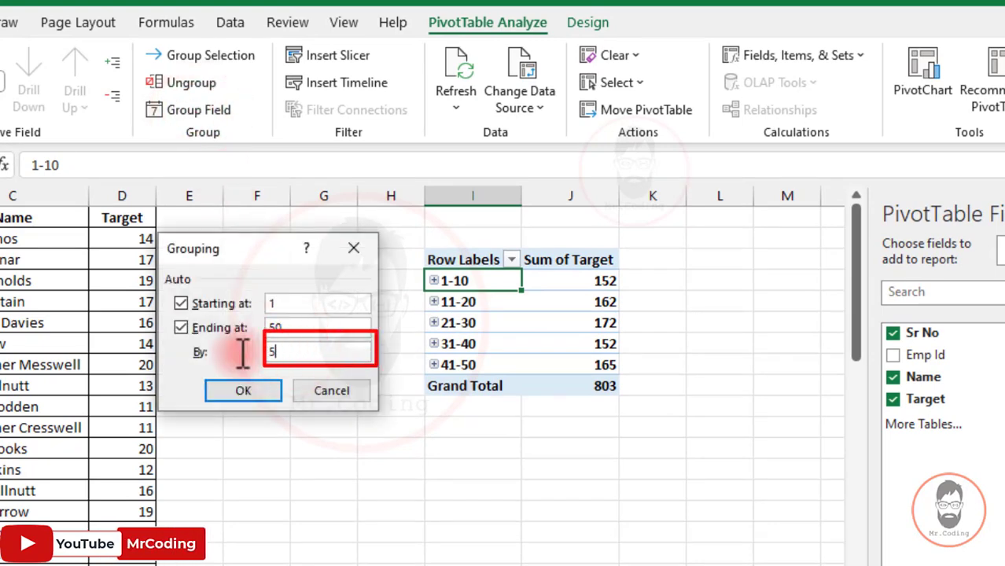
{"action": "left_click", "coordinate": [246, 389]}
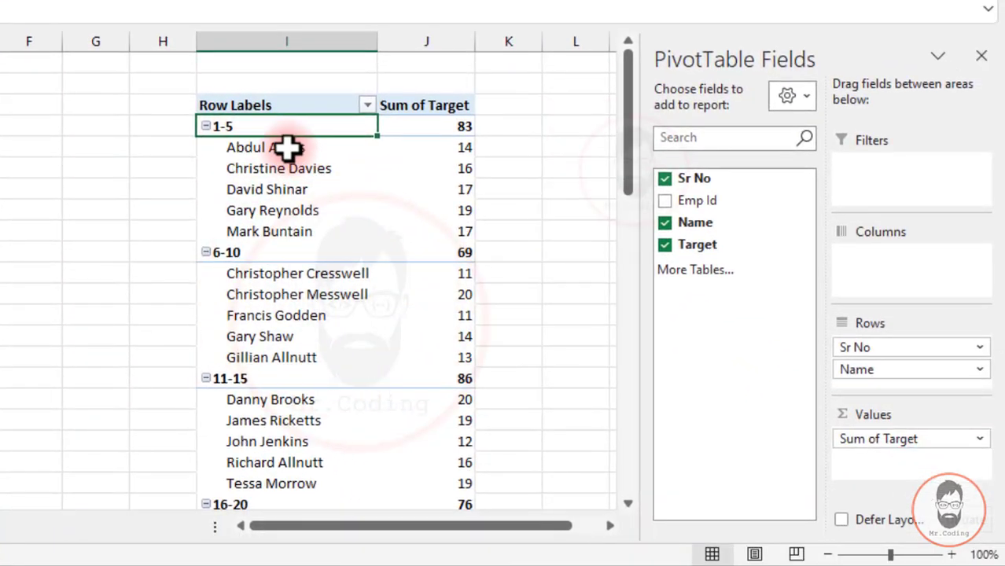
Check the names and targets within the 1-5 group and the group's target sum
{"action": "left_click_drag", "start_coordinate": [288, 147], "coordinate": [449, 234]}
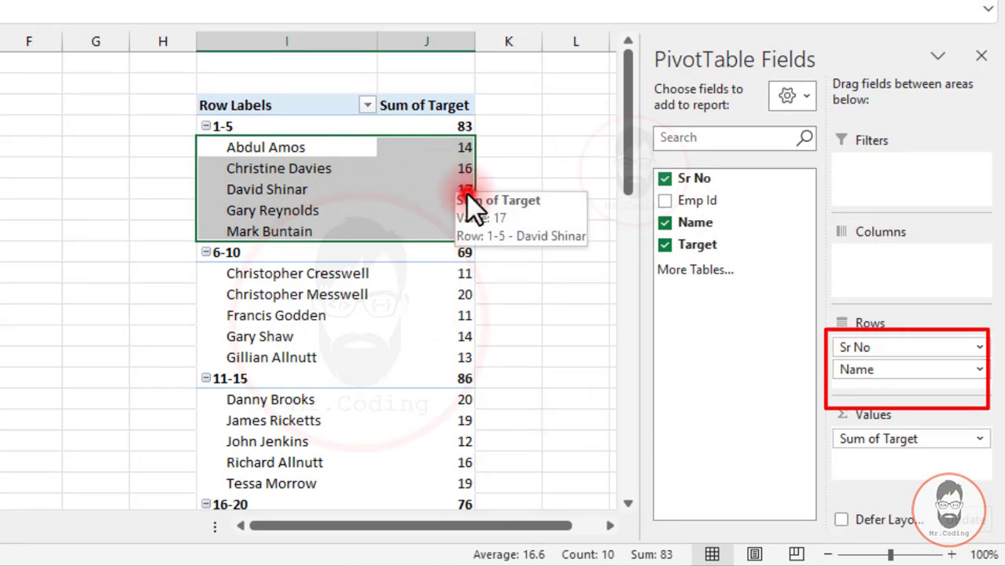
{"action": "left_click", "coordinate": [464, 150]}
{"action": "left_click", "coordinate": [461, 126]}
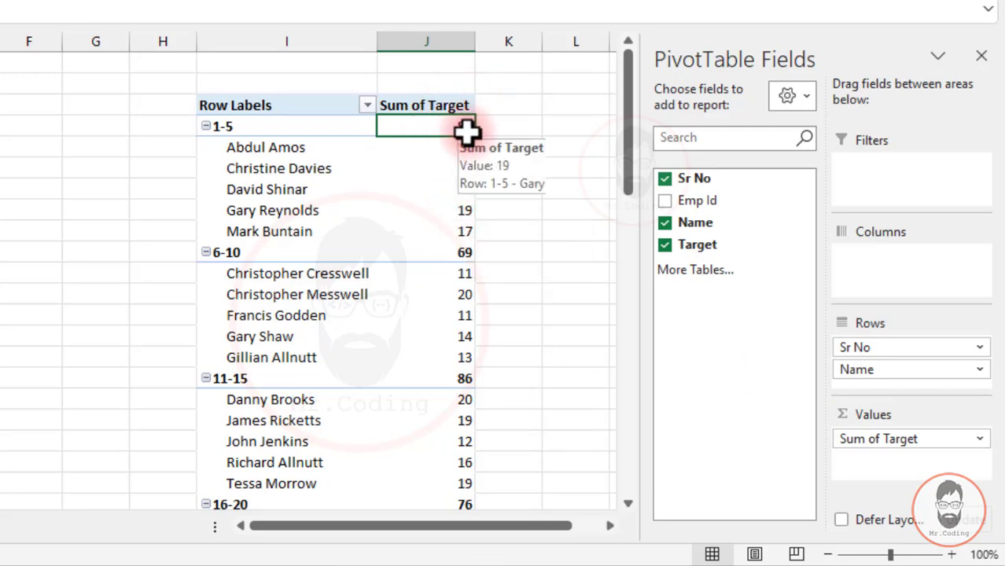
Turn off displaying subtotals at the top of each group for the Sr No field and check the 1-5 total row
{"action": "left_click", "coordinate": [233, 126]}
{"action": "right_click", "coordinate": [293, 132]}
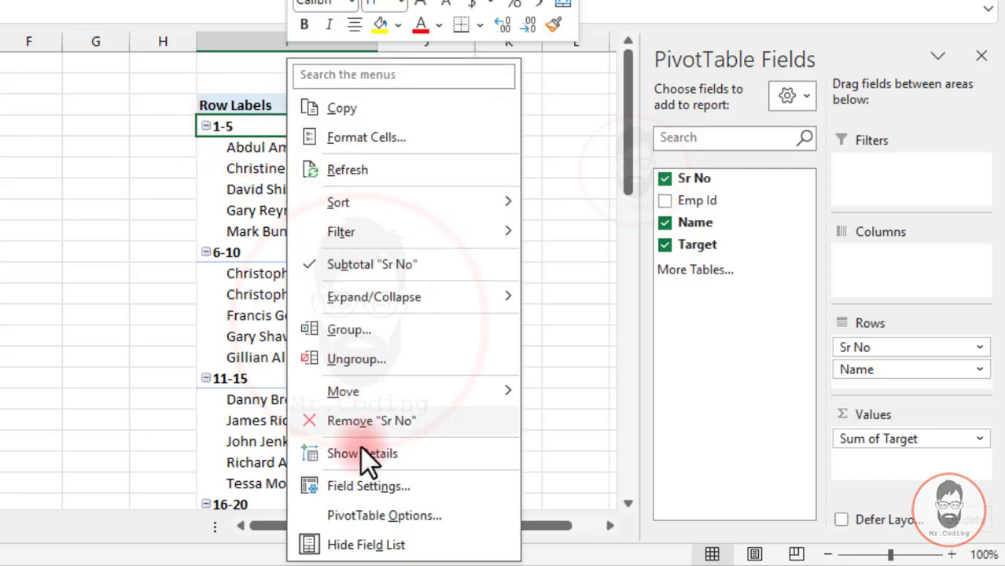
{"action": "left_click", "coordinate": [361, 487]}
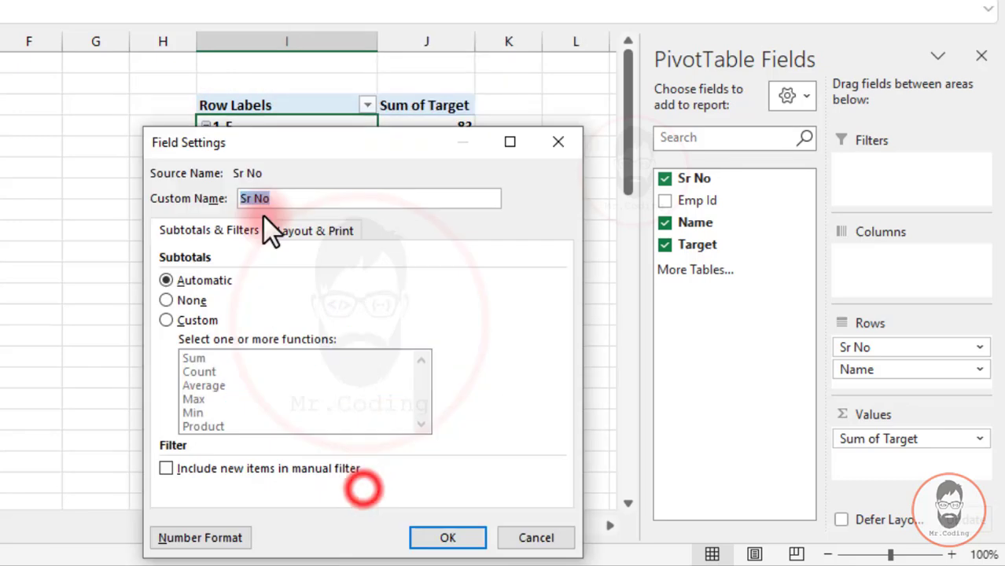
{"action": "left_click", "coordinate": [307, 234]}
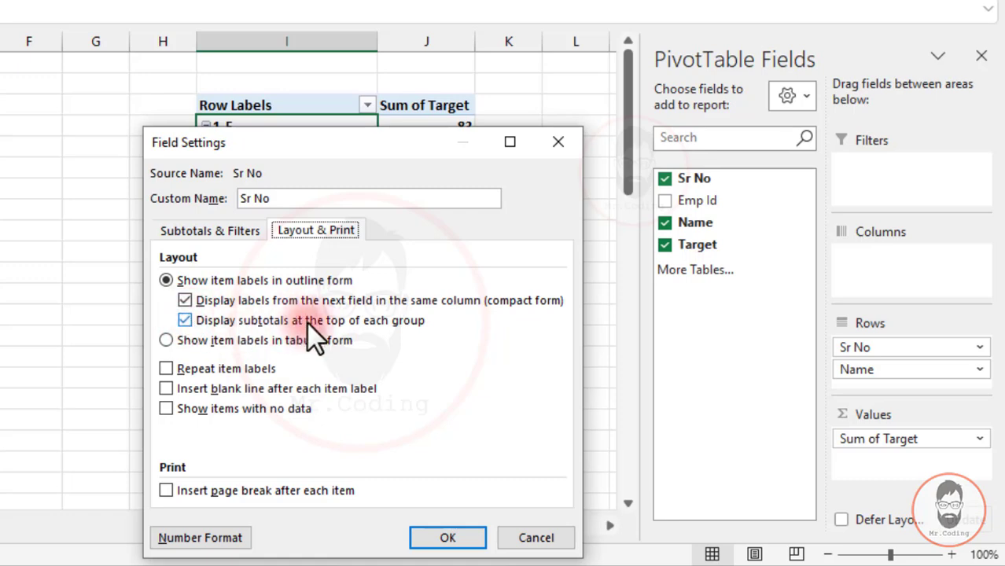
{"action": "left_click", "coordinate": [280, 320]}
{"action": "left_click", "coordinate": [448, 538]}
{"action": "left_click", "coordinate": [224, 252]}
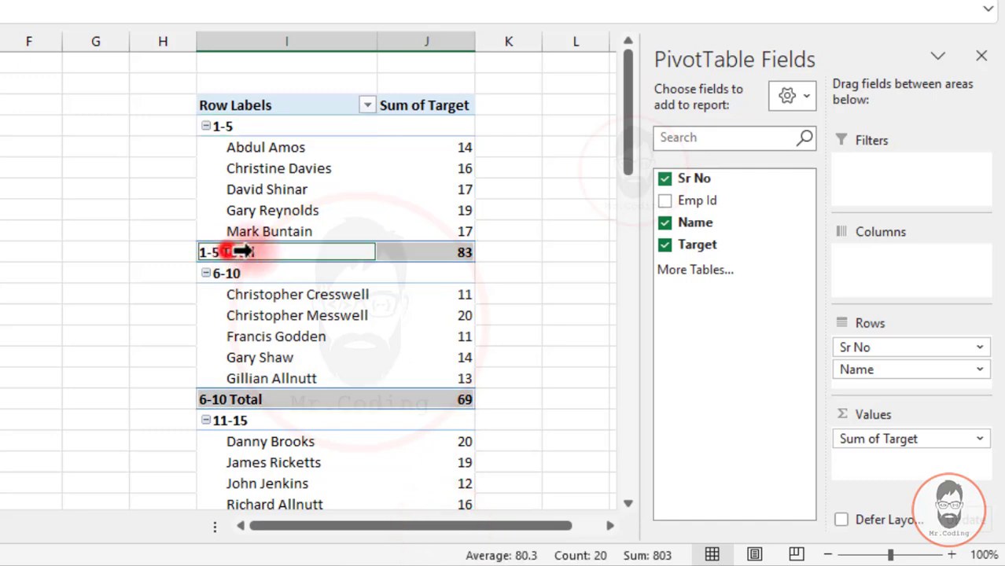
Review the Subtotals & Filters and Layout & Print options in the Sr No field settings and close them
{"action": "double_click", "coordinate": [334, 252]}
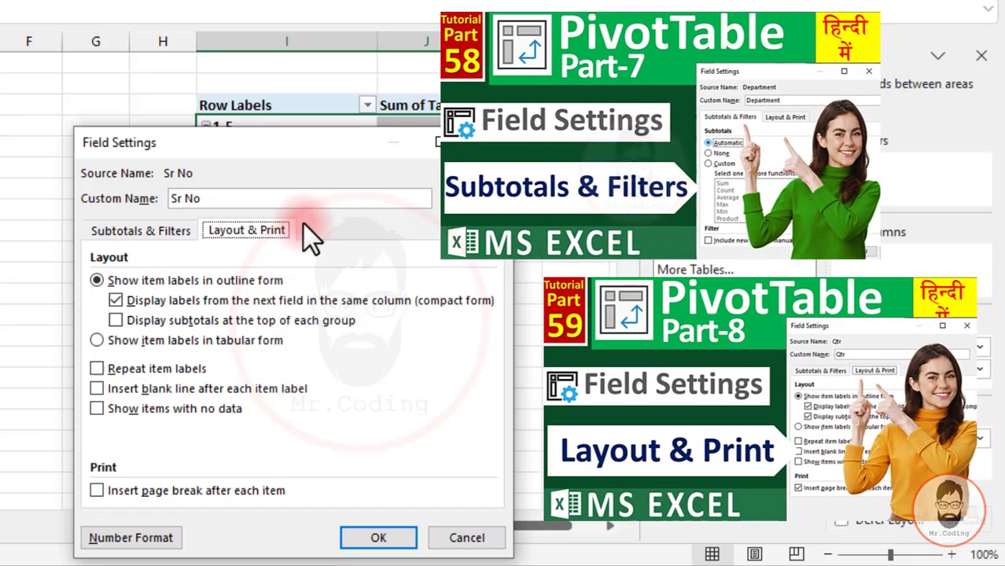
{"action": "left_click", "coordinate": [165, 231]}
{"action": "left_click", "coordinate": [217, 228]}
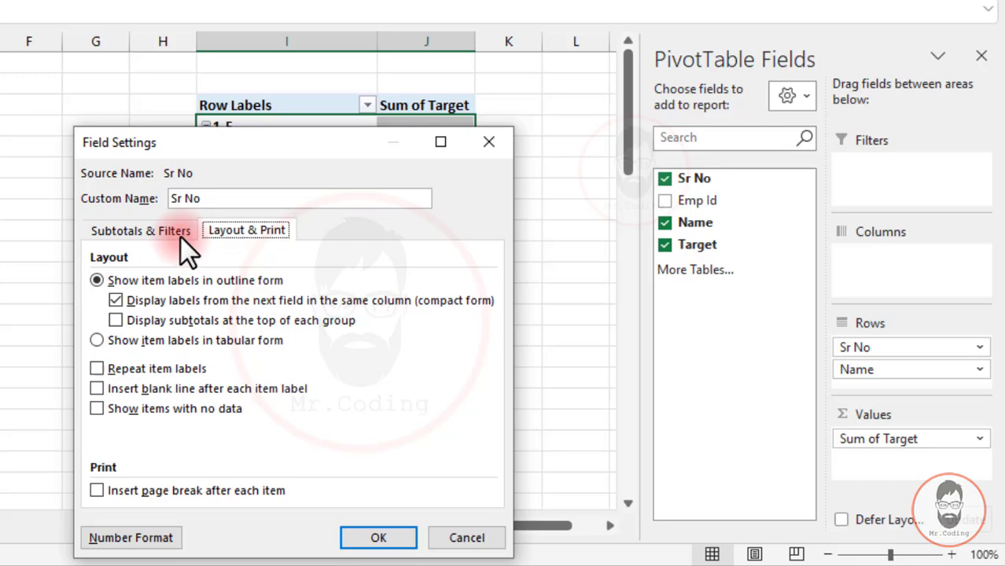
{"action": "left_click", "coordinate": [489, 144]}
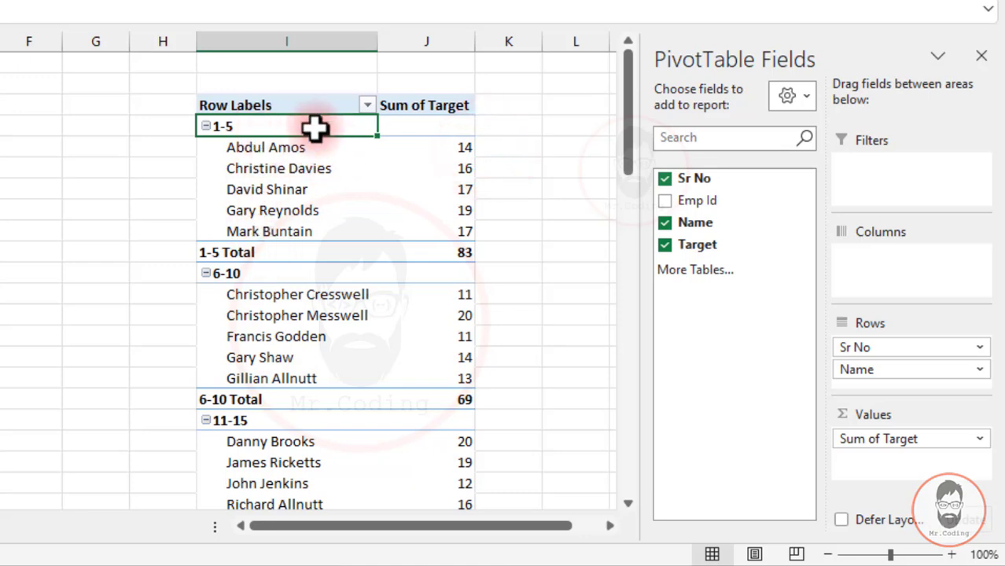
Review the grouping commands for the date and serial number PivotTables, view the Sr No grouping settings and close them
{"action": "right_click", "coordinate": [294, 134]}
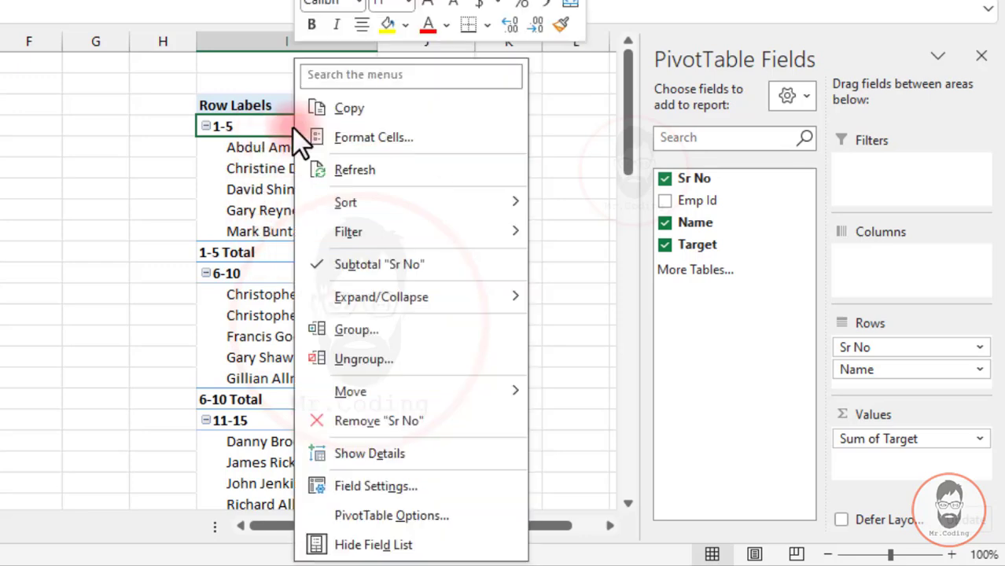
{"action": "key", "text": "Escape"}
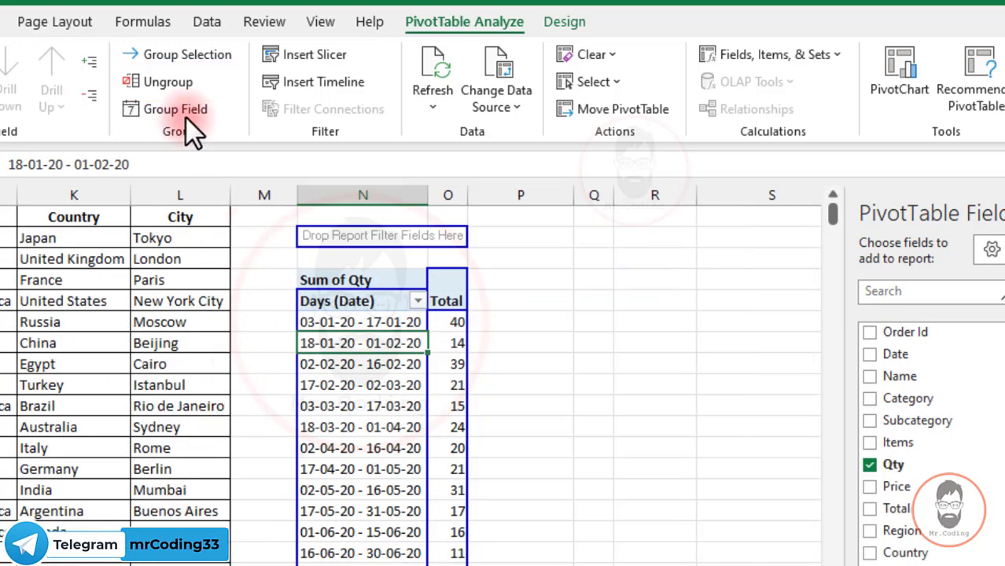
{"action": "left_click", "coordinate": [186, 117]}
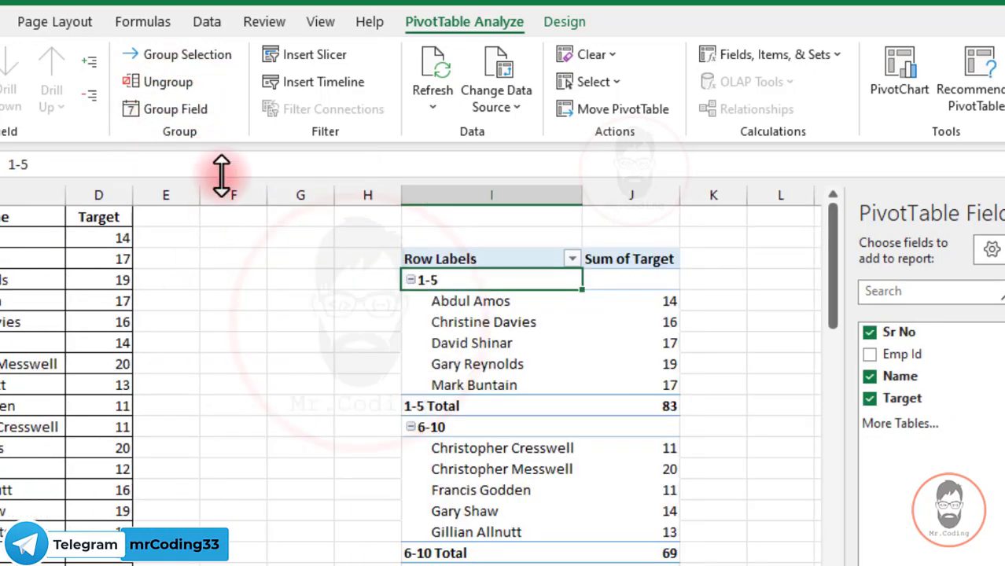
{"action": "left_click", "coordinate": [180, 99]}
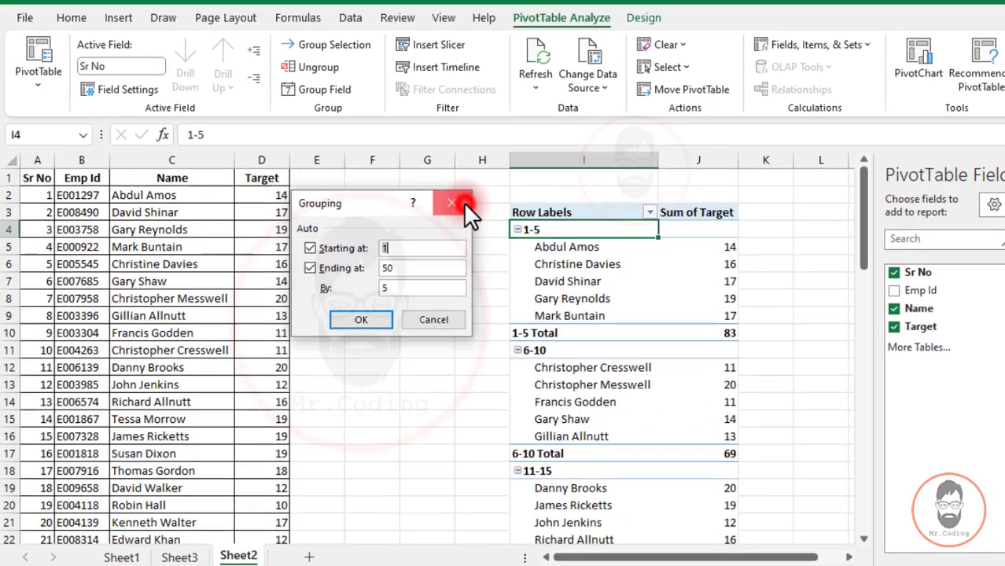
{"action": "left_click", "coordinate": [331, 248]}
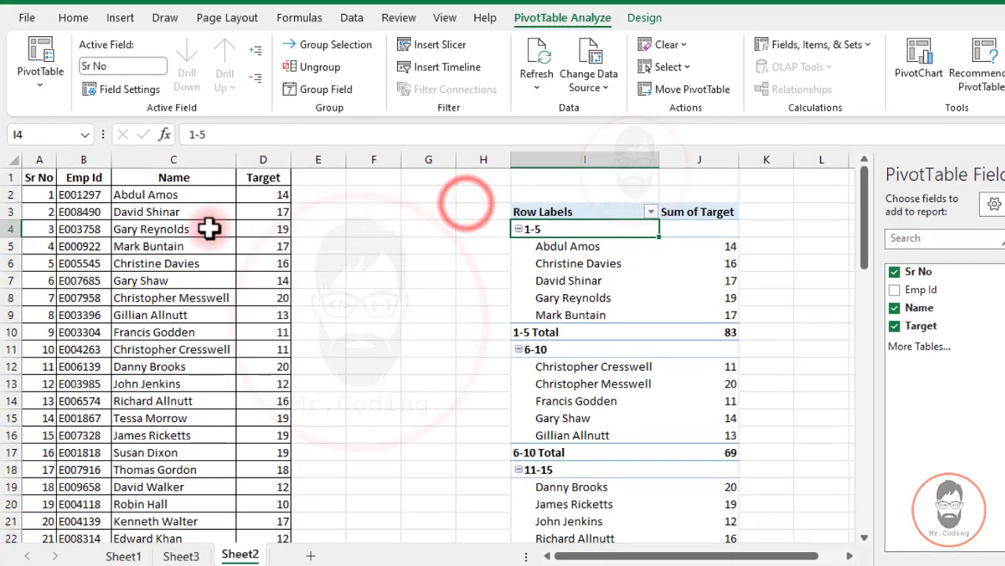